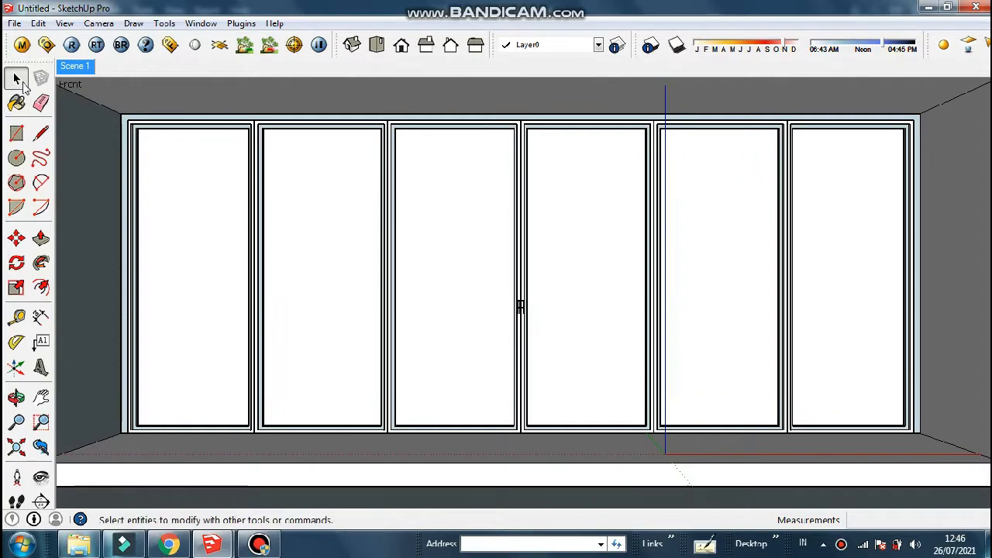
Paint the door's top strip dark grey with Color_007 from the Colors library
scroll(216, 126, up, 4)
triple_click(217, 128)
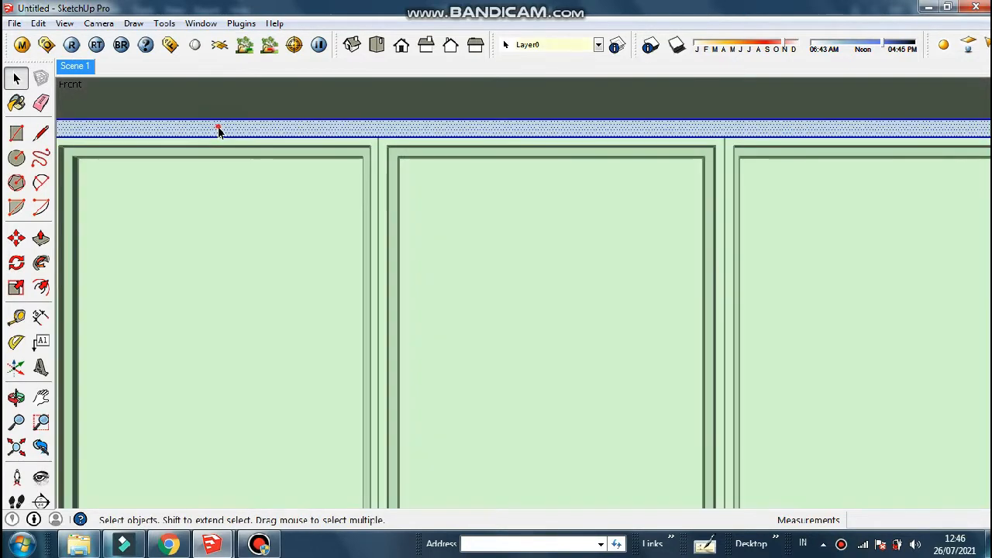
scroll(255, 139, down, 1)
scroll(231, 130, up, 1)
click(231, 131)
click(16, 103)
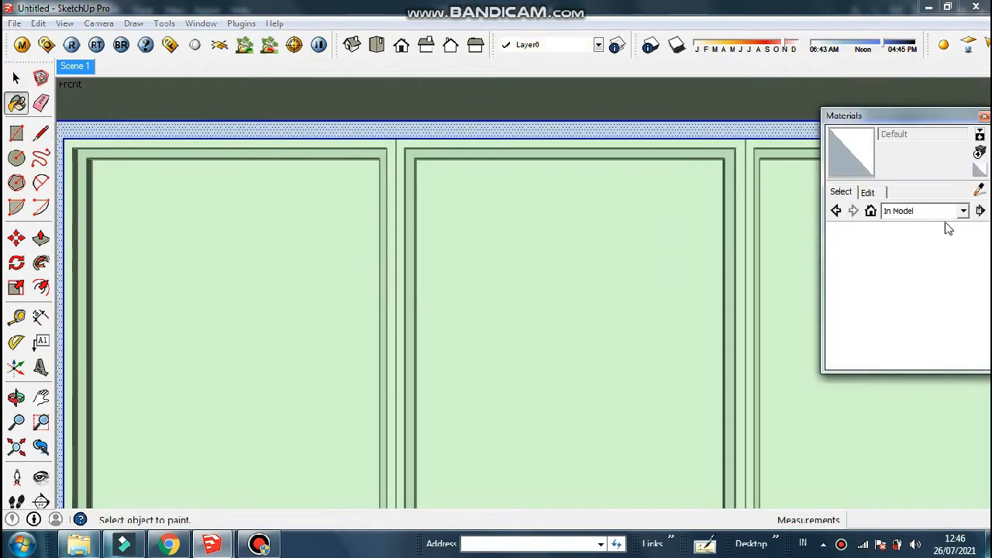
click(908, 213)
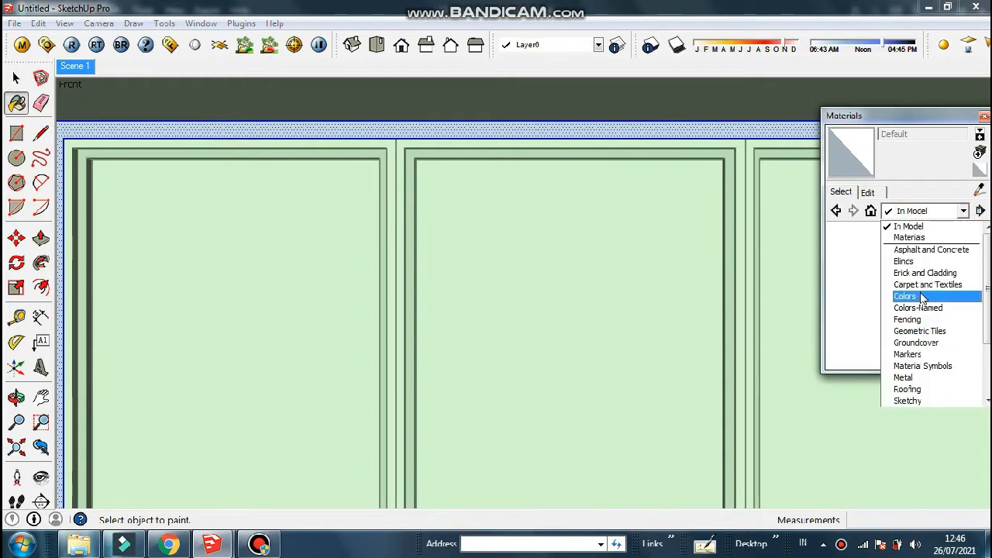
click(911, 298)
click(961, 285)
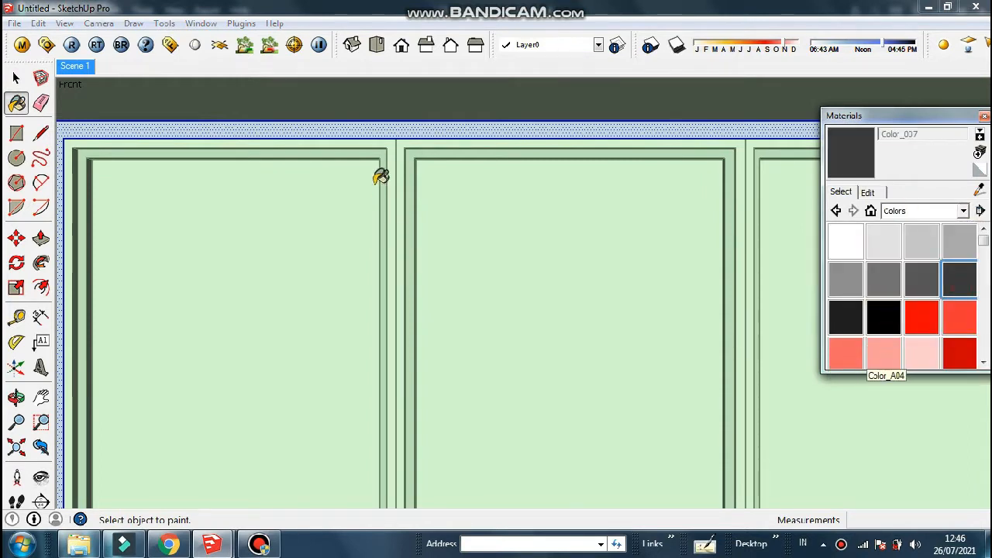
click(401, 124)
Paint the left door frame and its inner faces Color_007
key(space)
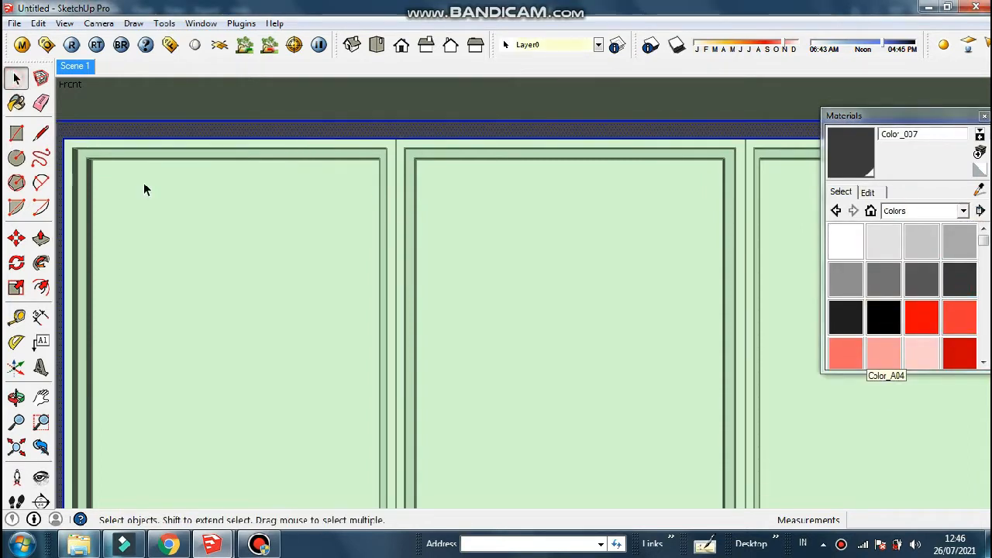
click(214, 149)
key(b)
click(312, 141)
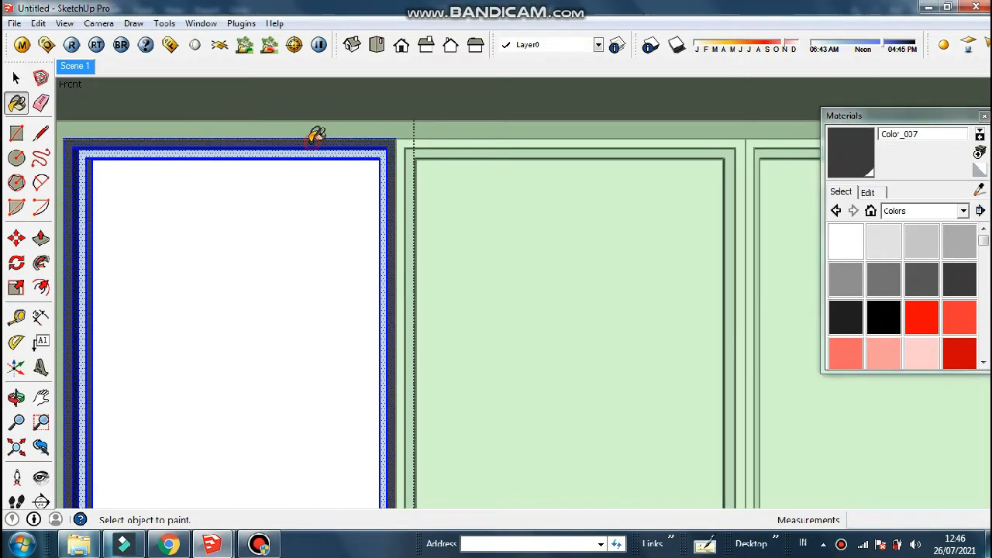
click(310, 153)
Orbit to the left door and select the white face inside its panel group
scroll(303, 156, up, 1)
scroll(493, 157, down, 1)
mouse_move(492, 159)
middle_down()
mouse_move(514, 83)
mouse_move(501, 149)
middle_up()
click(16, 78)
middle_drag(380, 228, 410, 171)
scroll(410, 172, down, 1)
double_click(411, 276)
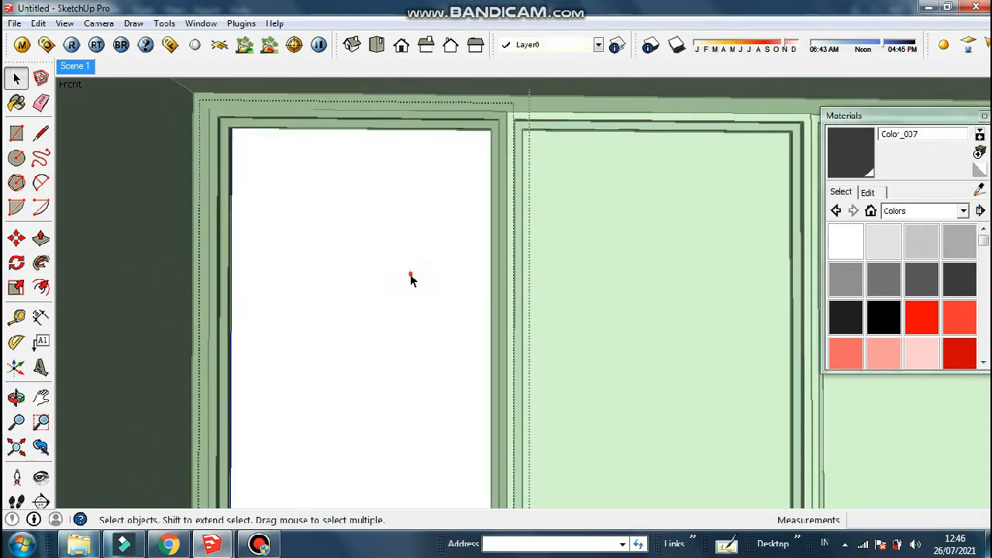
click(411, 275)
scroll(362, 214, down, 1)
scroll(363, 223, up, 1)
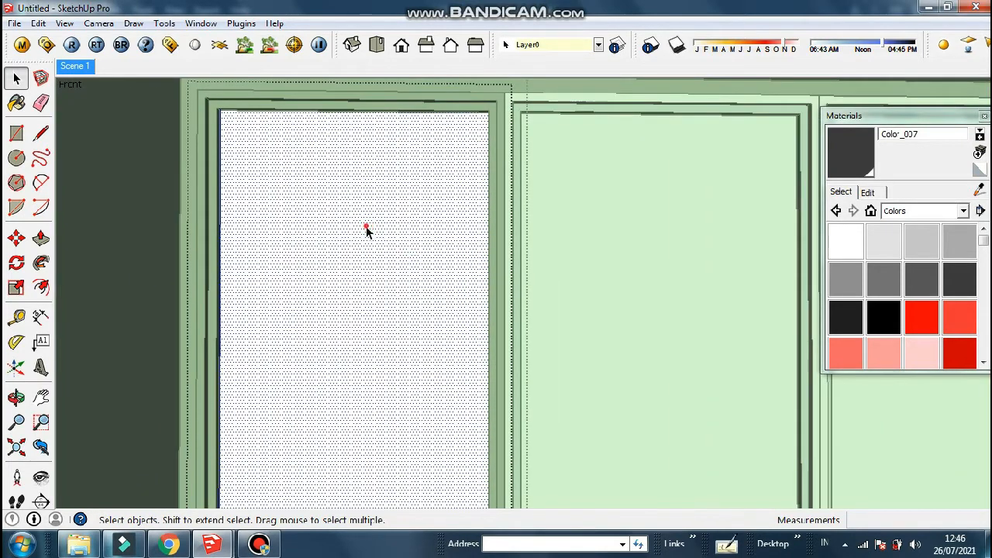
Paint the left and next panel faces with Translucent_Glass_Gray
click(963, 212)
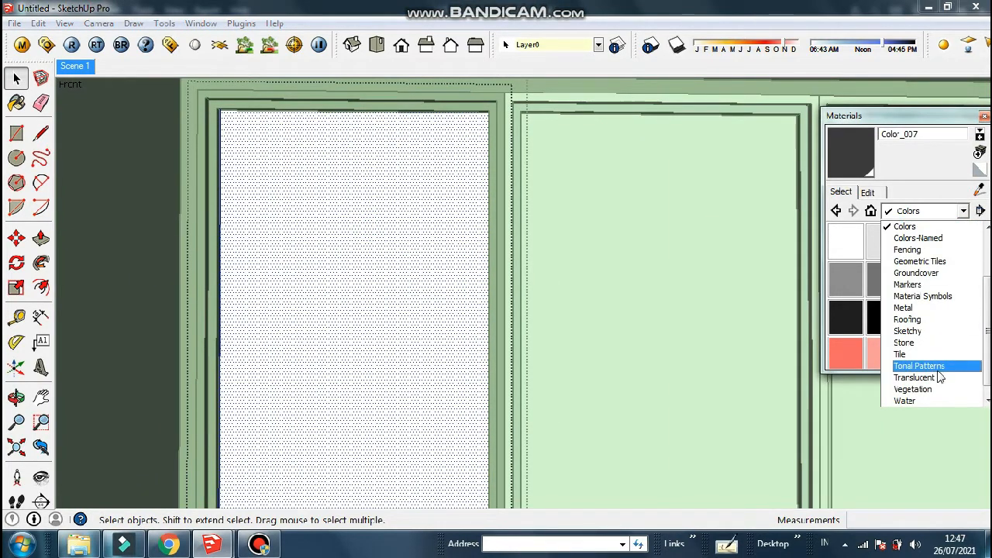
click(901, 377)
click(846, 279)
click(335, 229)
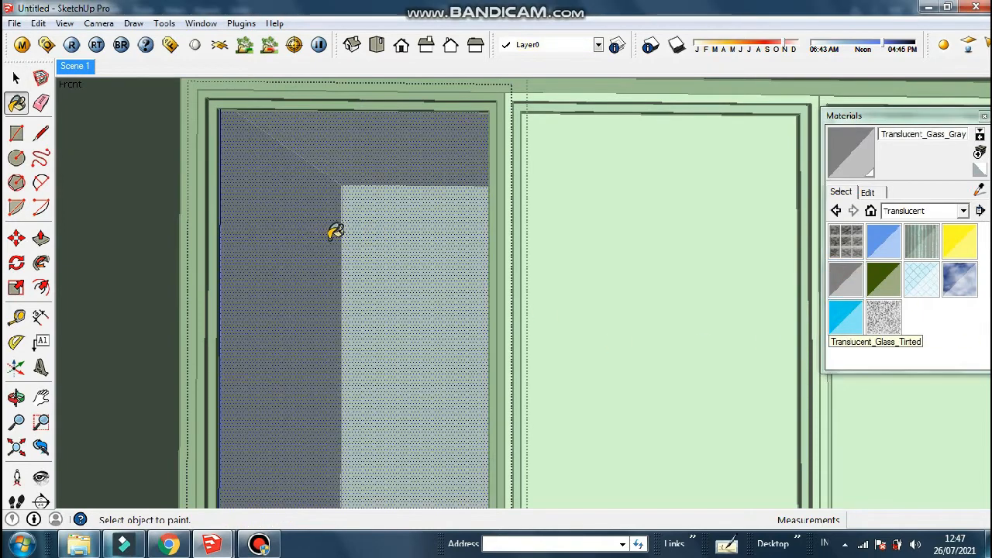
click(16, 78)
double_click(639, 244)
click(640, 245)
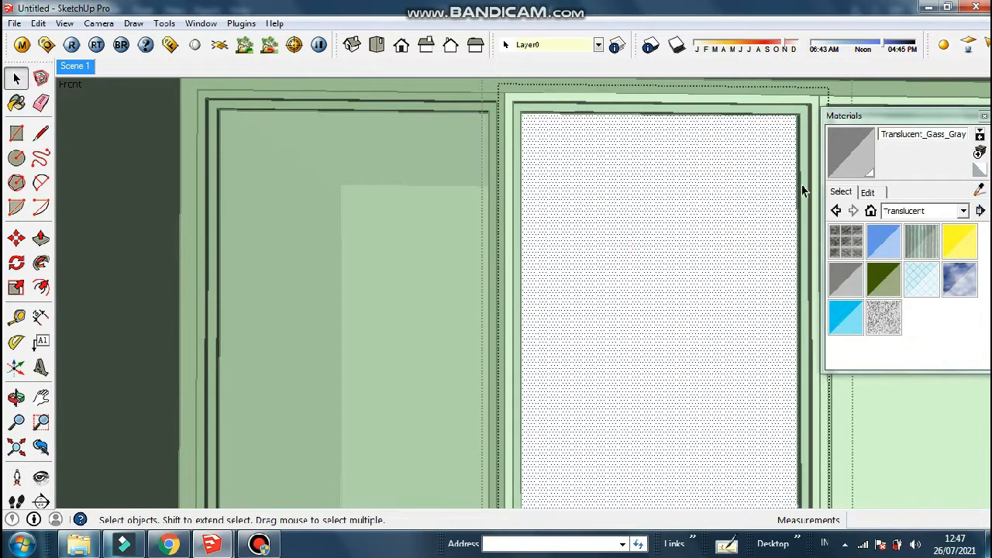
click(848, 142)
click(589, 191)
Close the panel group, then sample Color_007 and paint the next door frame dark grey
click(17, 78)
click(704, 101)
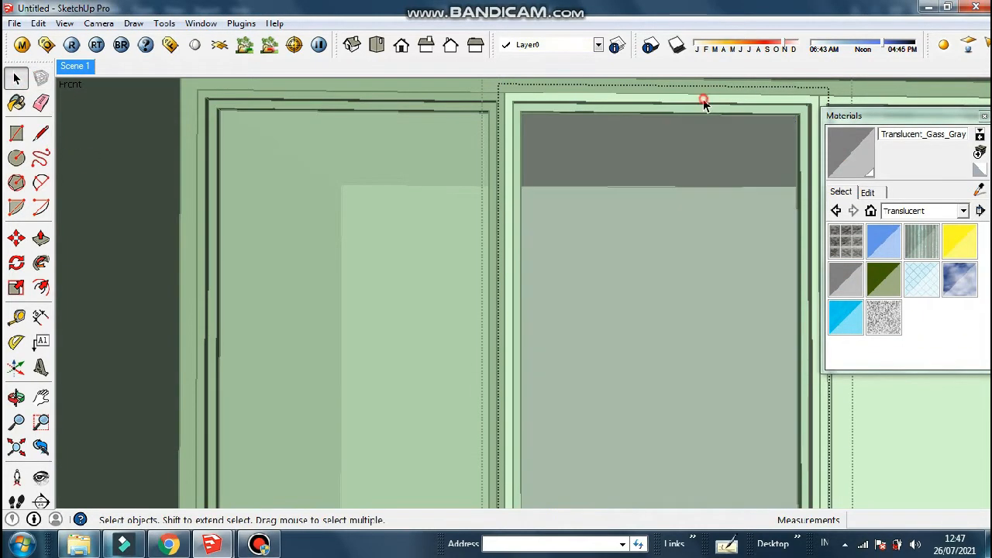
right_click(704, 101)
click(722, 107)
triple_click(683, 102)
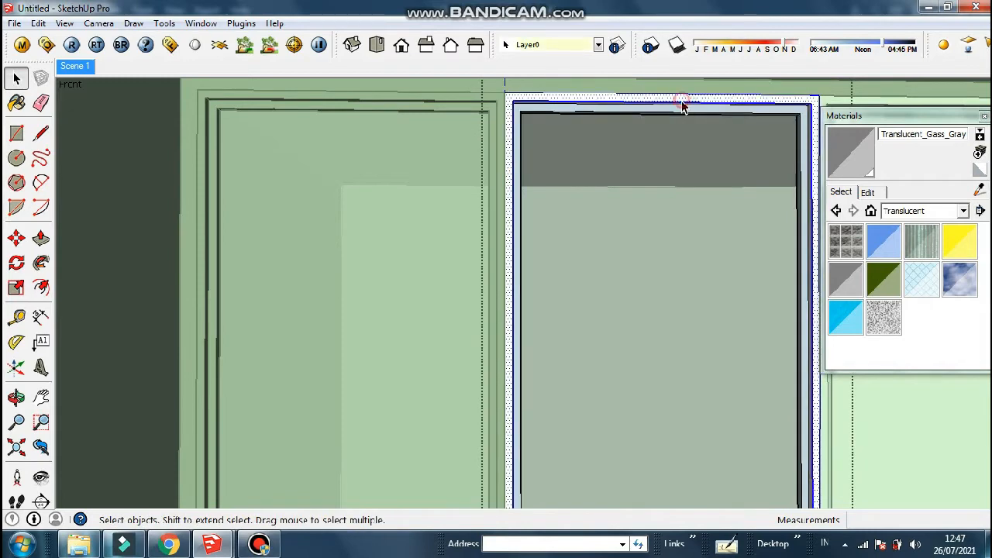
click(981, 152)
click(625, 100)
click(628, 103)
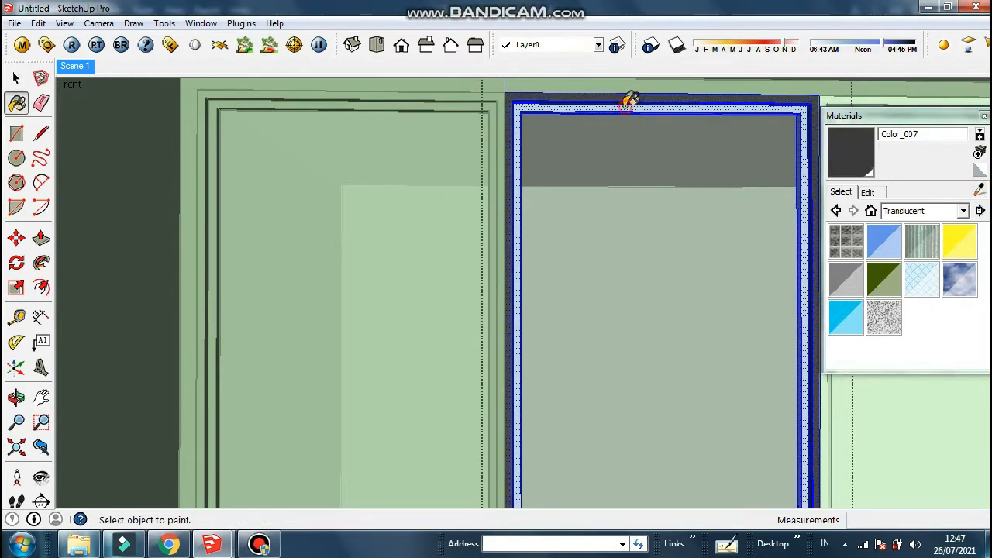
click(624, 107)
click(17, 79)
Paint the middle door frame and its inner strip dark grey Color_007
scroll(200, 233, down, 3)
scroll(759, 161, up, 5)
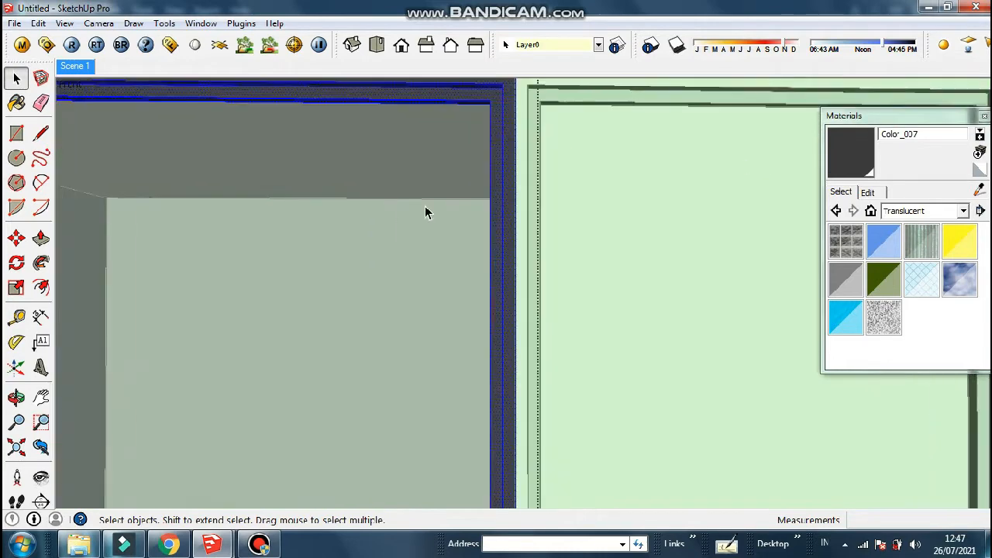
scroll(425, 205, down, 4)
scroll(641, 140, up, 3)
triple_click(641, 140)
click(862, 154)
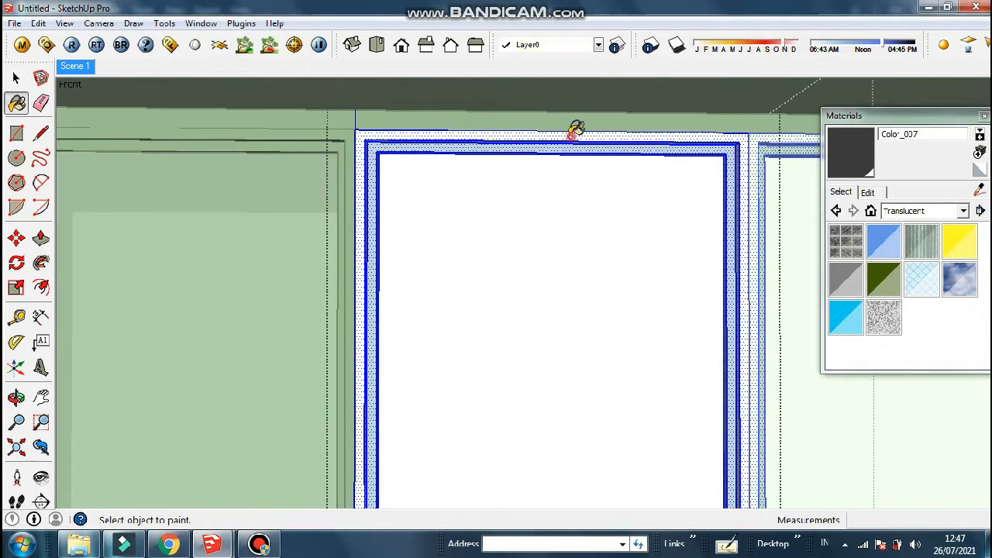
click(571, 134)
click(532, 146)
click(15, 78)
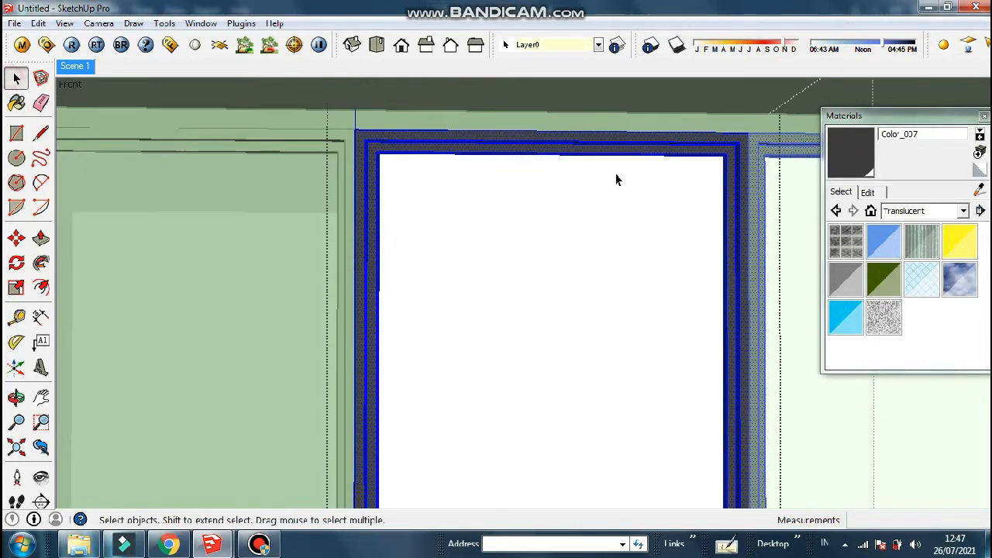
scroll(428, 175, down, 5)
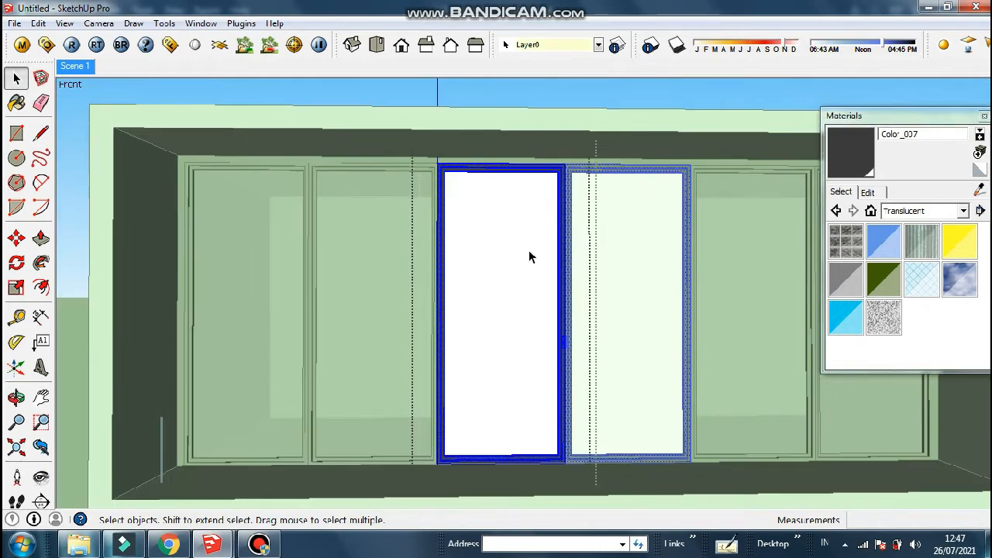
Paint the middle glass pane faces with Translucent_Glass_Gray
click(871, 210)
click(946, 212)
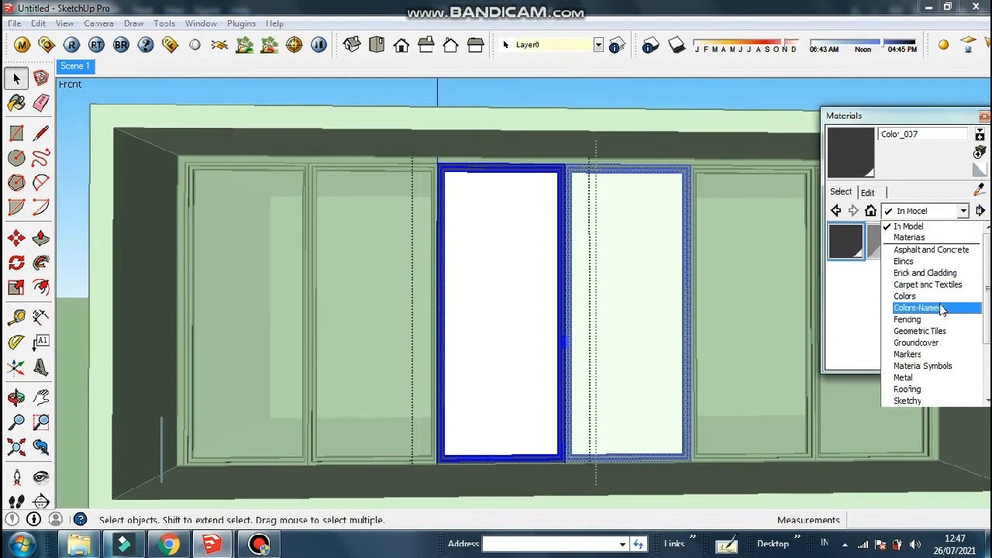
click(500, 277)
double_click(501, 275)
click(500, 275)
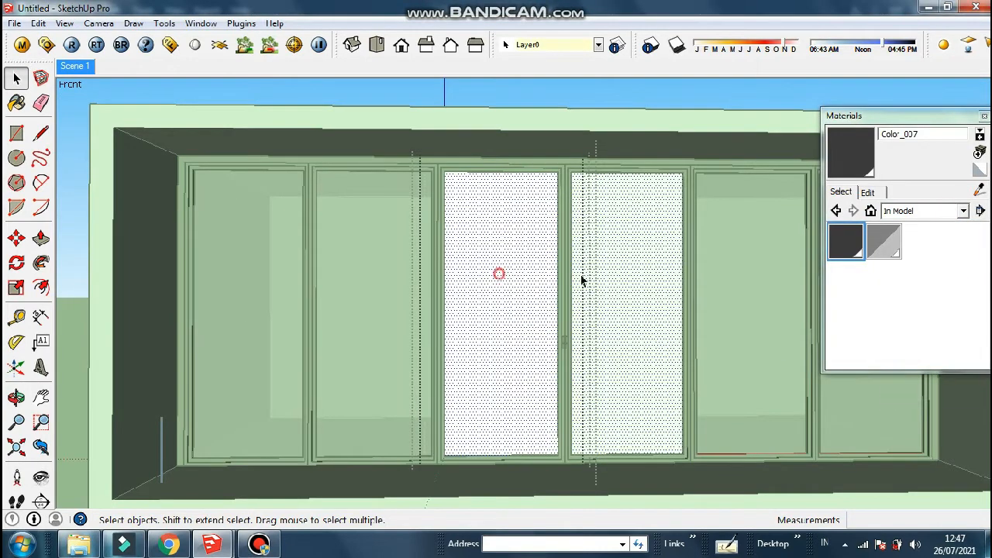
click(962, 211)
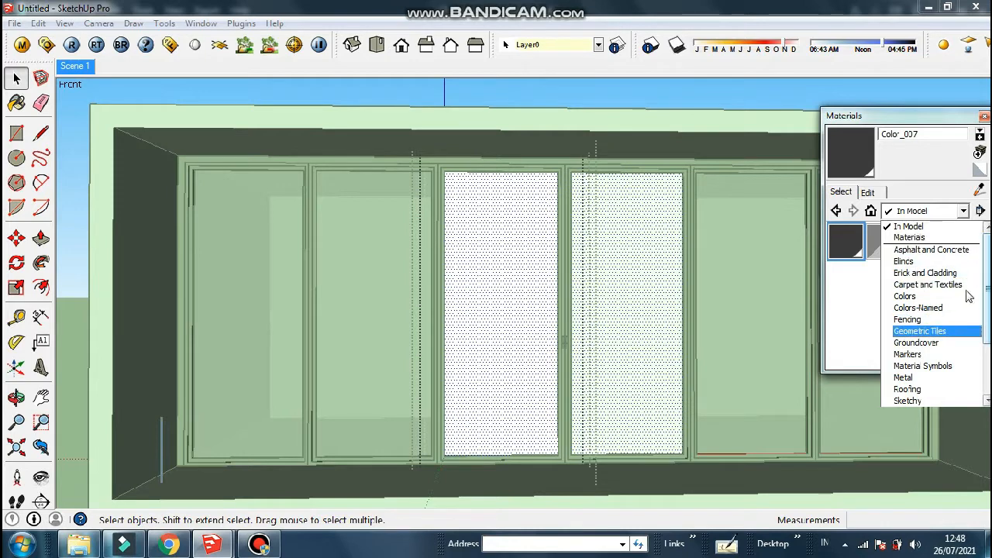
drag(987, 288, 988, 296)
scroll(987, 301, down, 2)
click(923, 376)
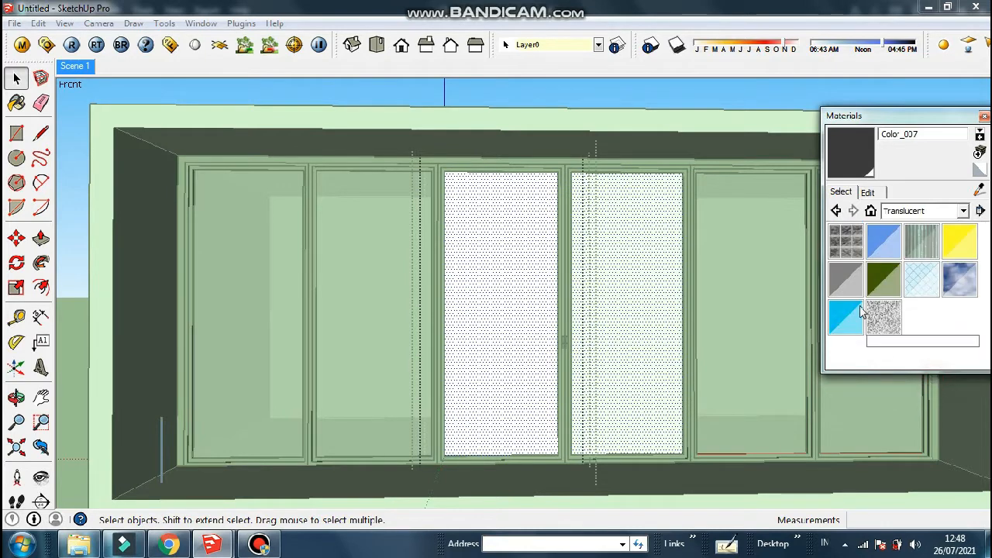
click(846, 277)
click(541, 256)
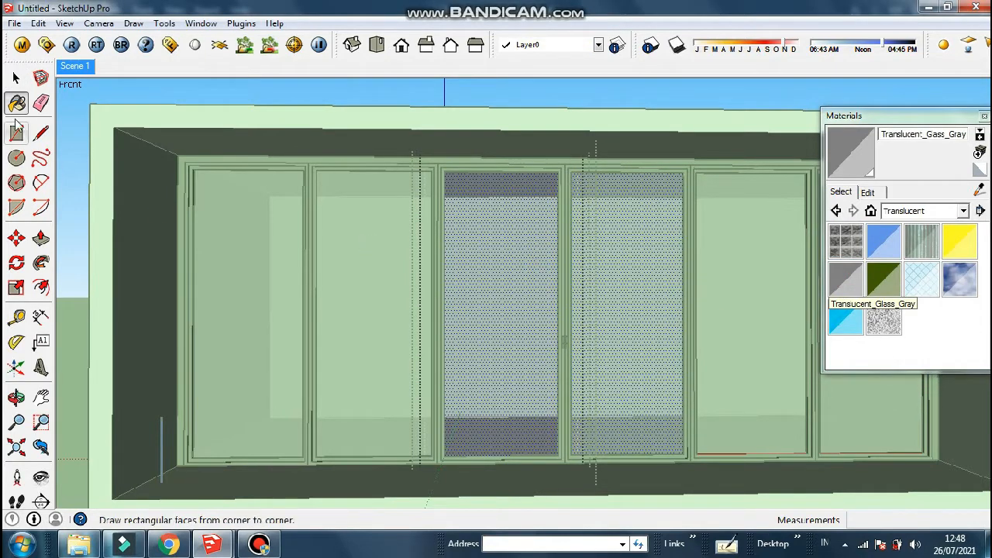
Pick the glass from the in-model materials and close the enclosing groups
click(16, 78)
click(870, 211)
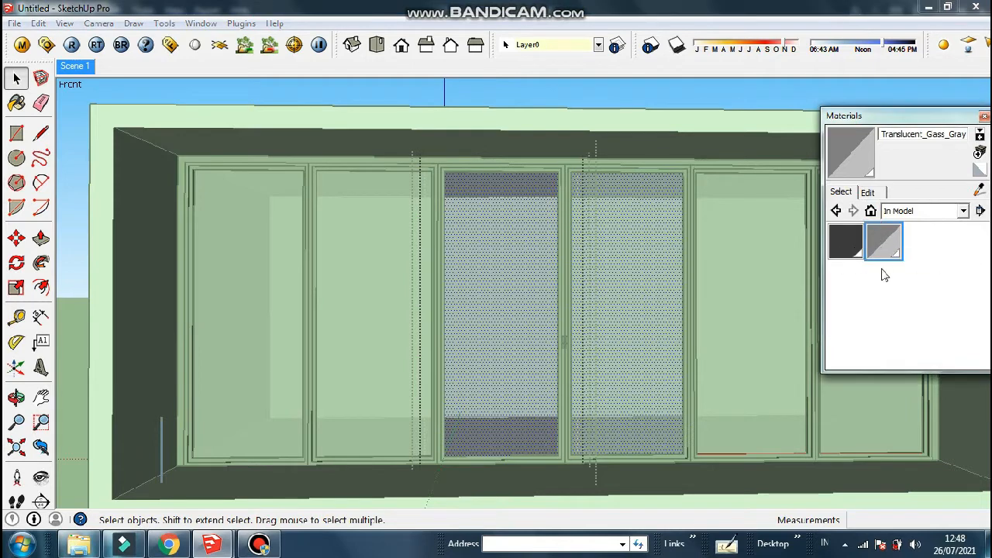
right_click(891, 242)
click(888, 241)
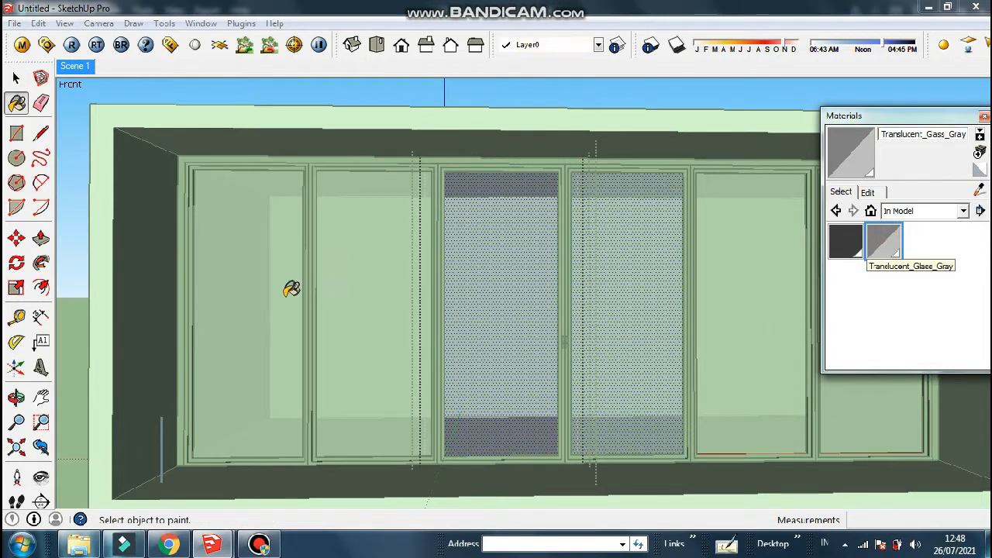
click(16, 79)
click(235, 98)
click(235, 97)
scroll(455, 261, down, 1)
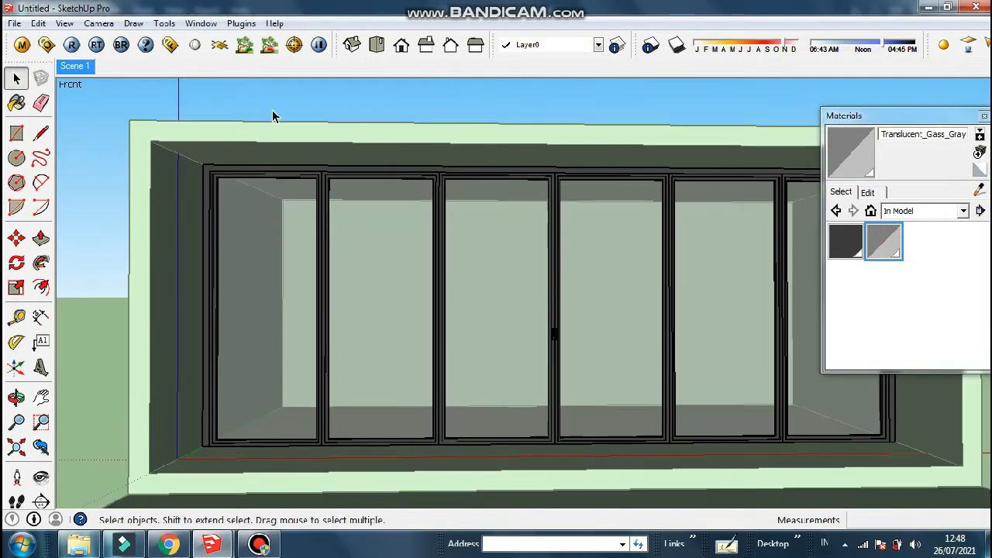
Rename the gray glass material to 'kaca cermin' in the V-Ray materials list
click(270, 107)
click(22, 44)
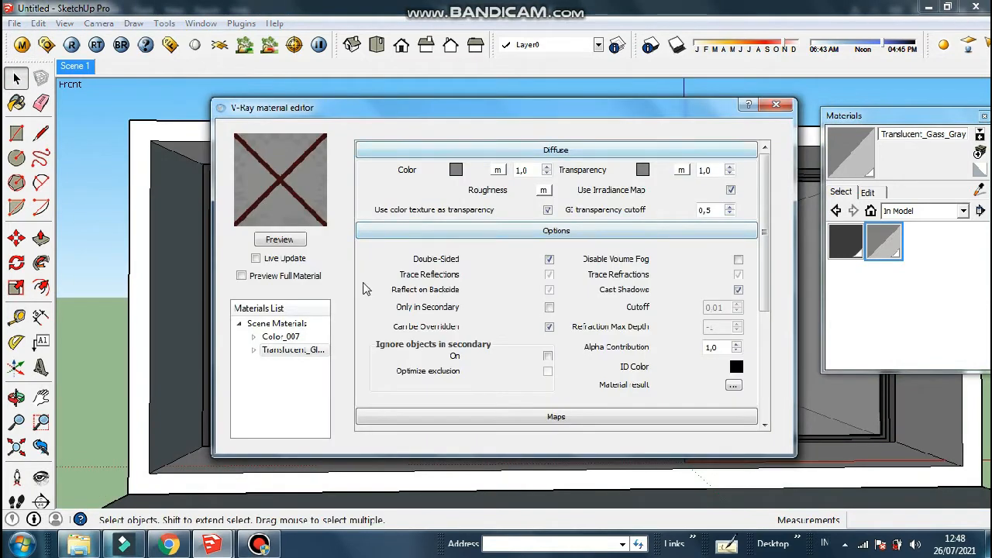
right_click(296, 356)
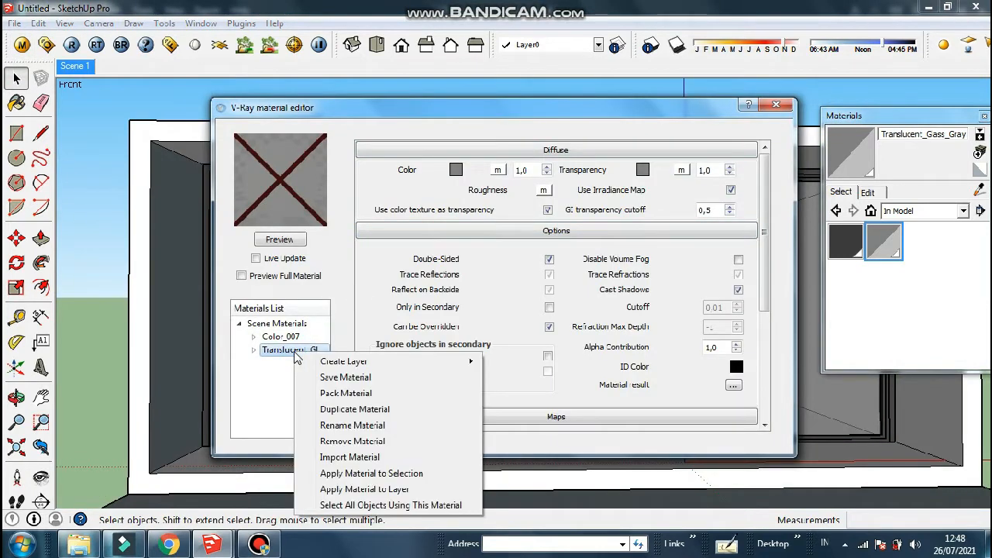
click(287, 353)
right_click(278, 350)
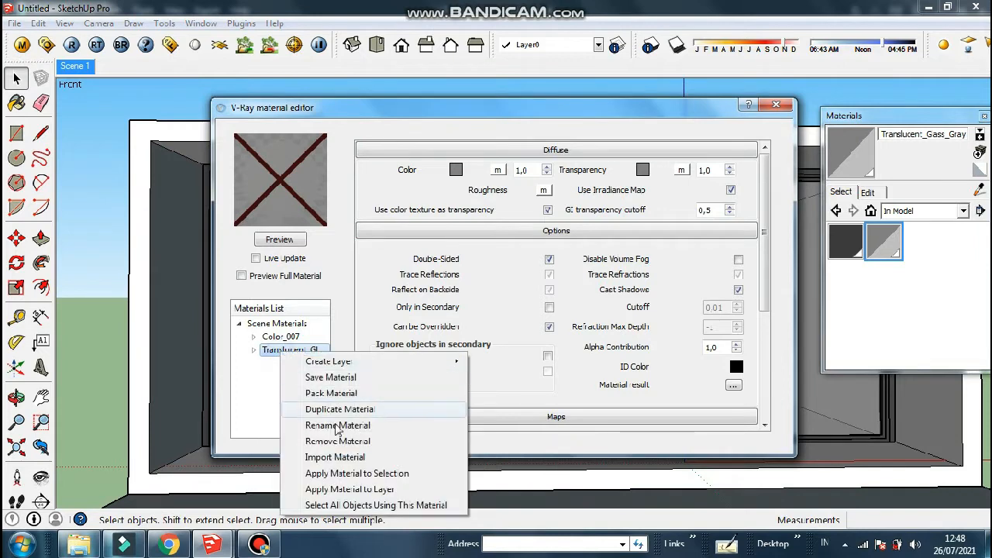
click(343, 426)
text(kaca cermin)
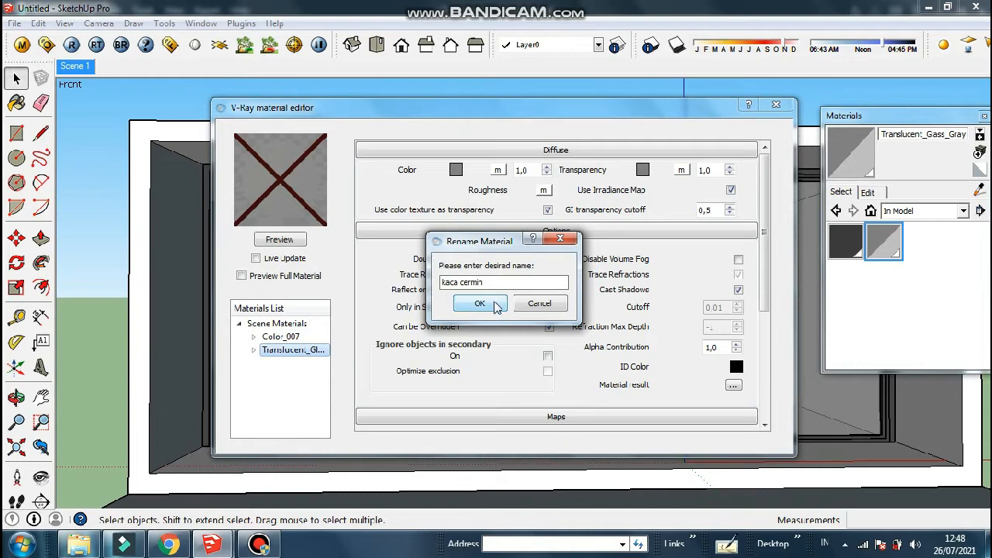
click(480, 304)
Preview the renamed material, close the V-Ray editor, and enter the nested window group
click(297, 241)
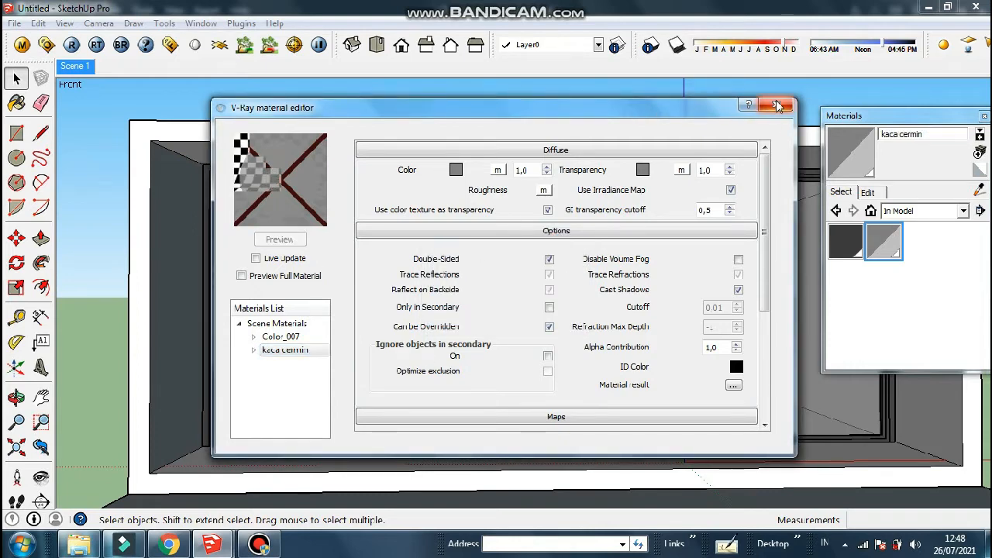
click(777, 105)
double_click(516, 292)
double_click(515, 292)
click(516, 293)
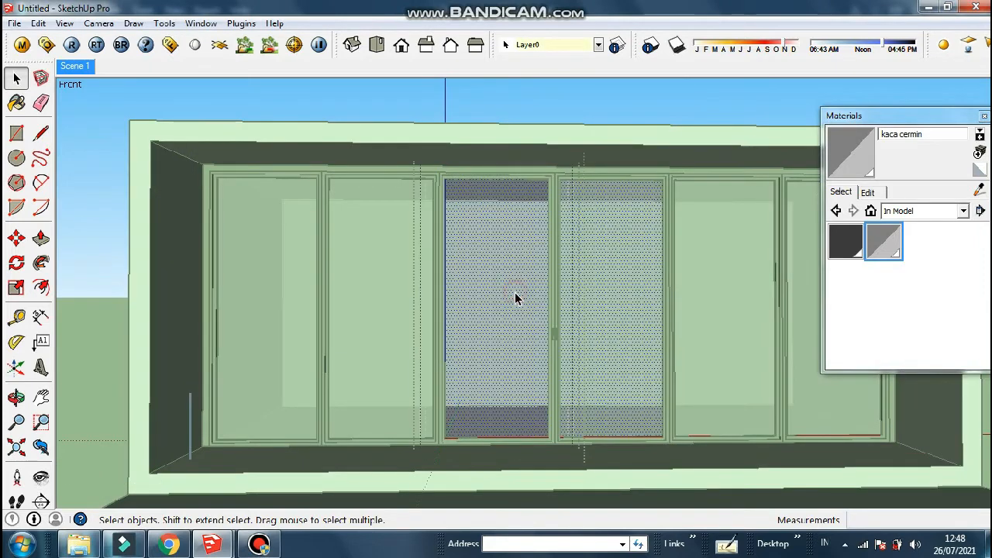
Paint the pane with Translucent_Glass_Gray from the Translucent collection
click(922, 211)
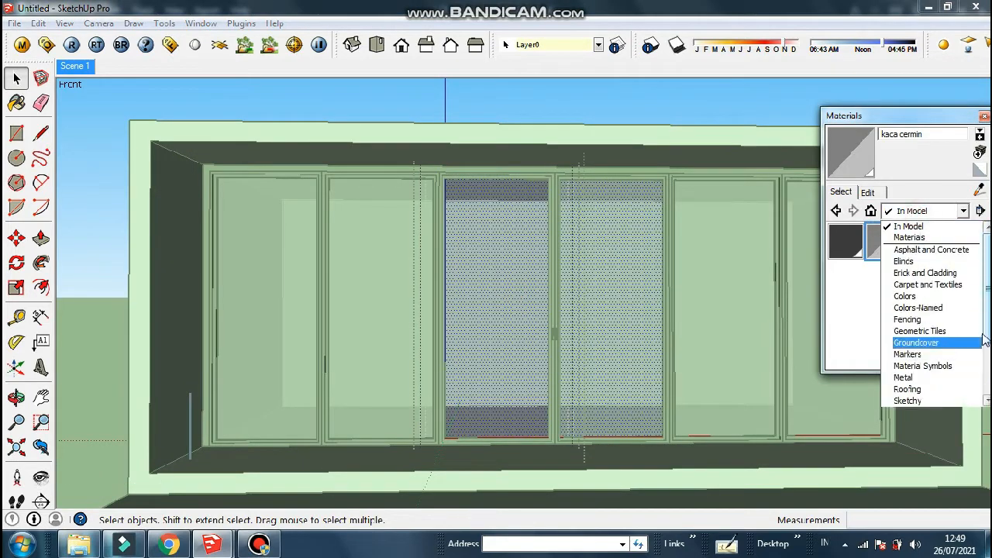
scroll(930, 310, down, 2)
click(914, 366)
click(846, 278)
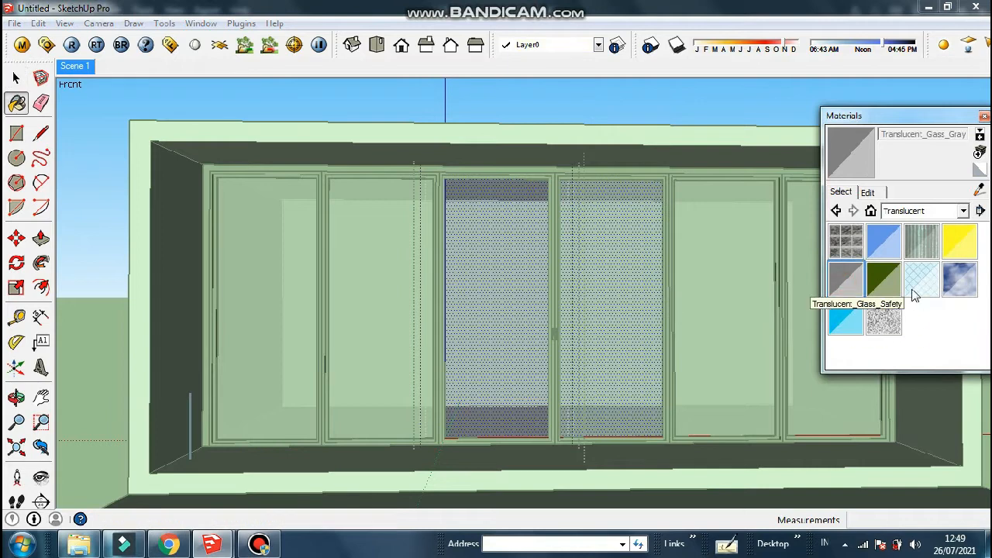
click(504, 255)
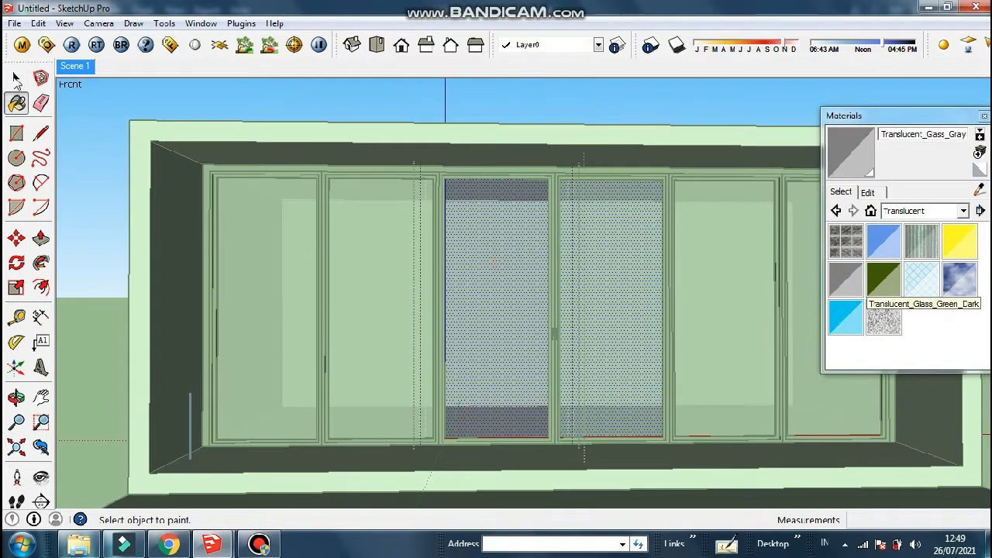
click(17, 79)
click(870, 211)
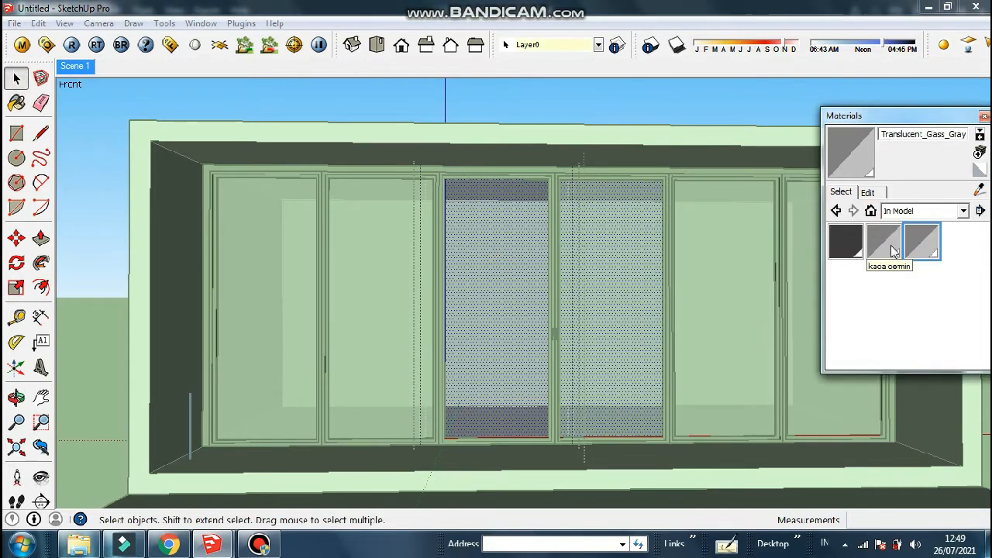
Rename the new translucent glass material to 'kaca' in the V-Ray material editor
click(537, 192)
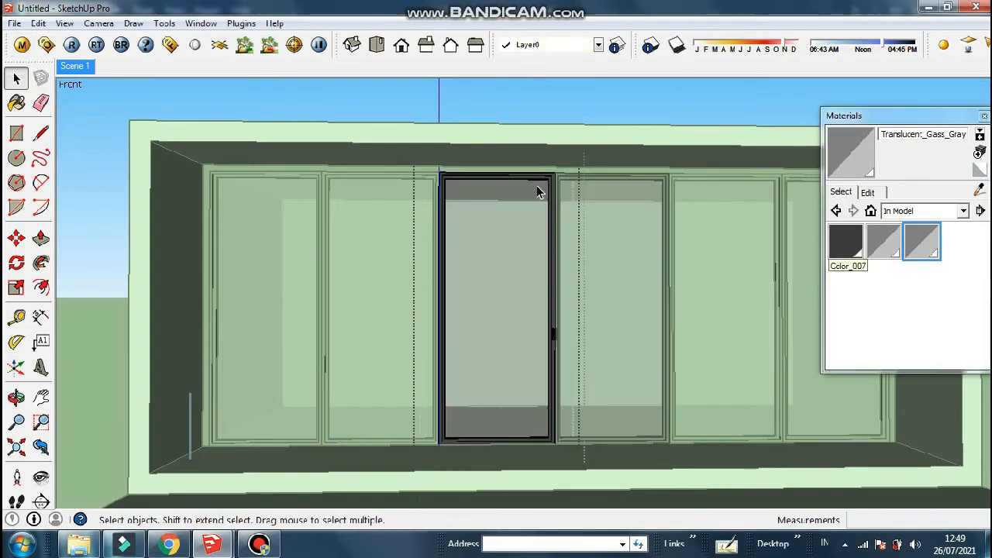
click(21, 46)
click(295, 363)
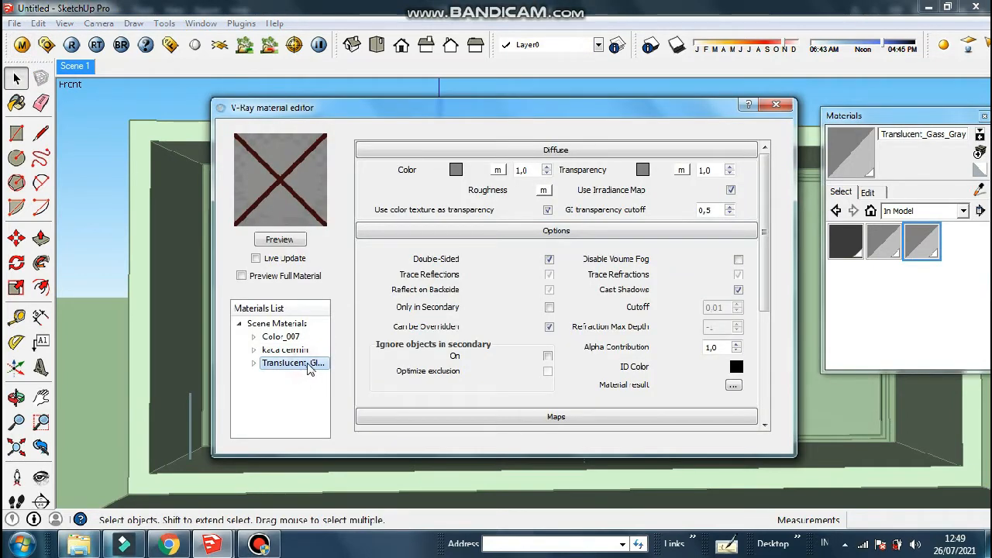
right_click(308, 369)
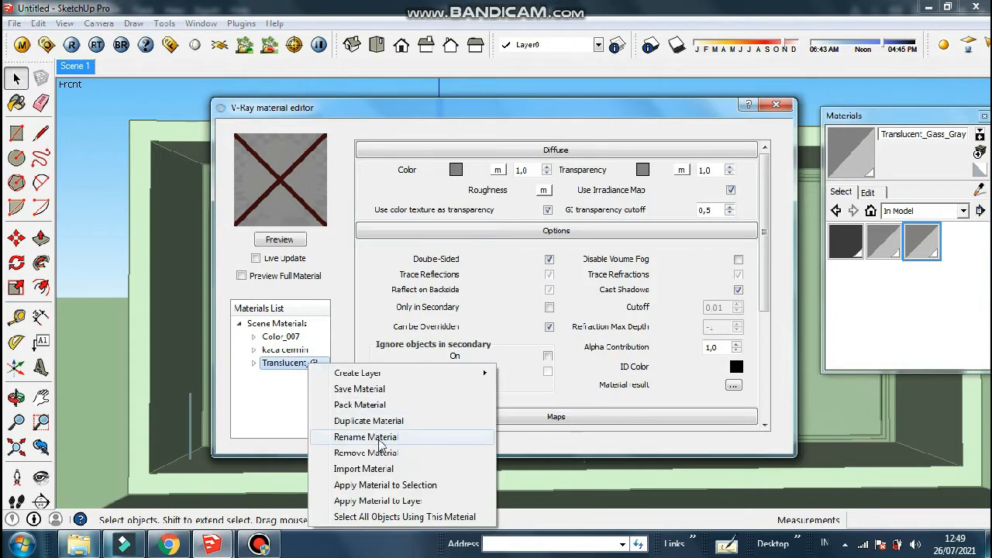
click(380, 439)
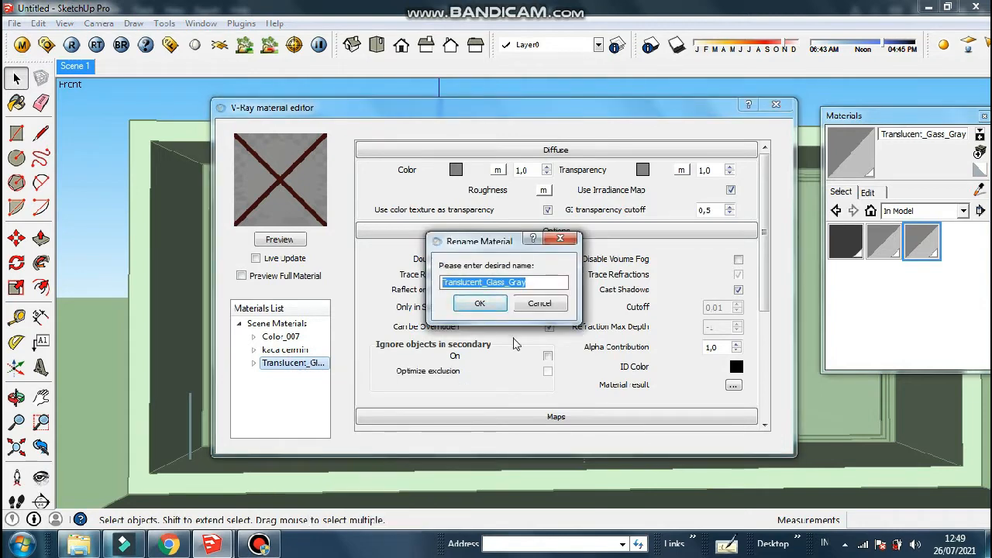
text(kaca)
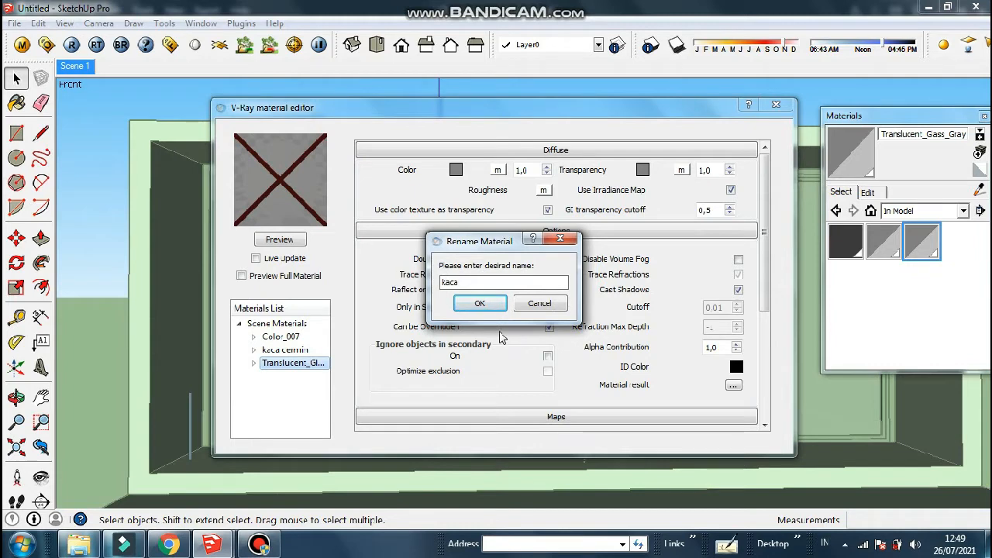
click(480, 304)
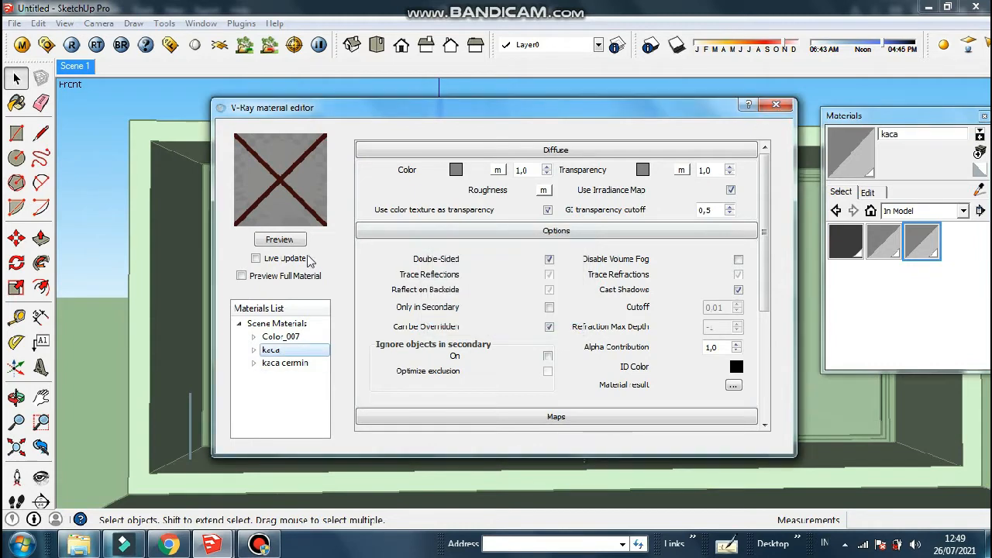
click(785, 109)
click(318, 147)
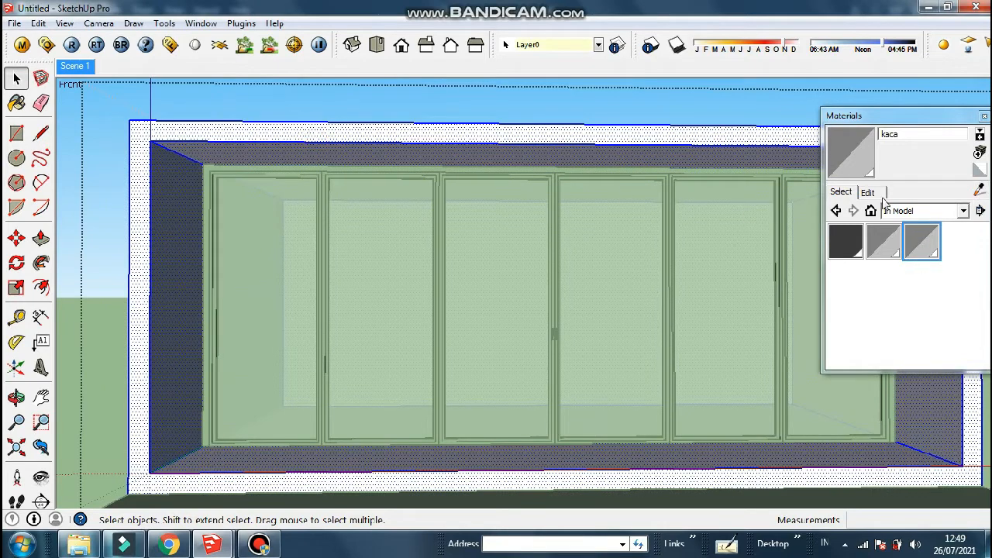
Start a new material and browse to the E:\material\Batu Alam texture folder
click(980, 152)
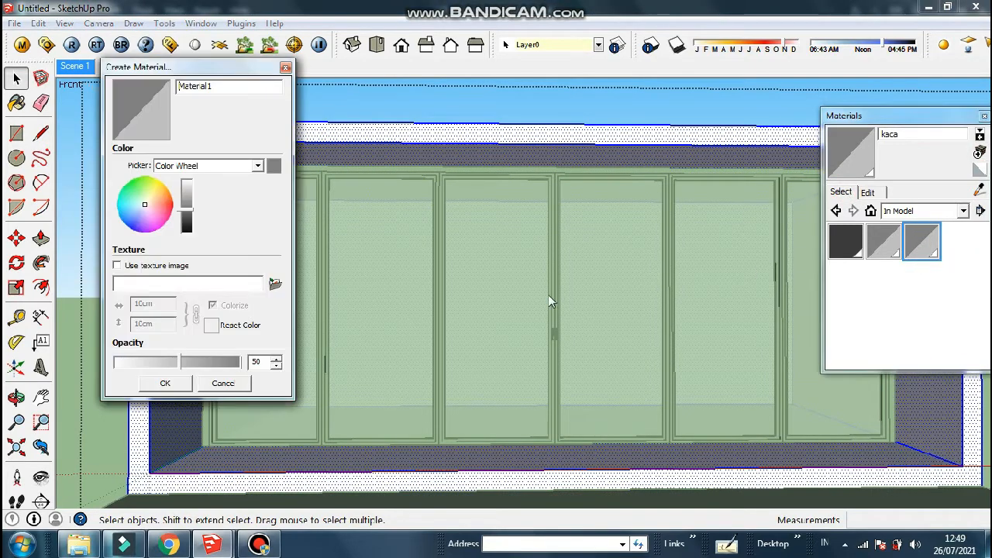
click(274, 286)
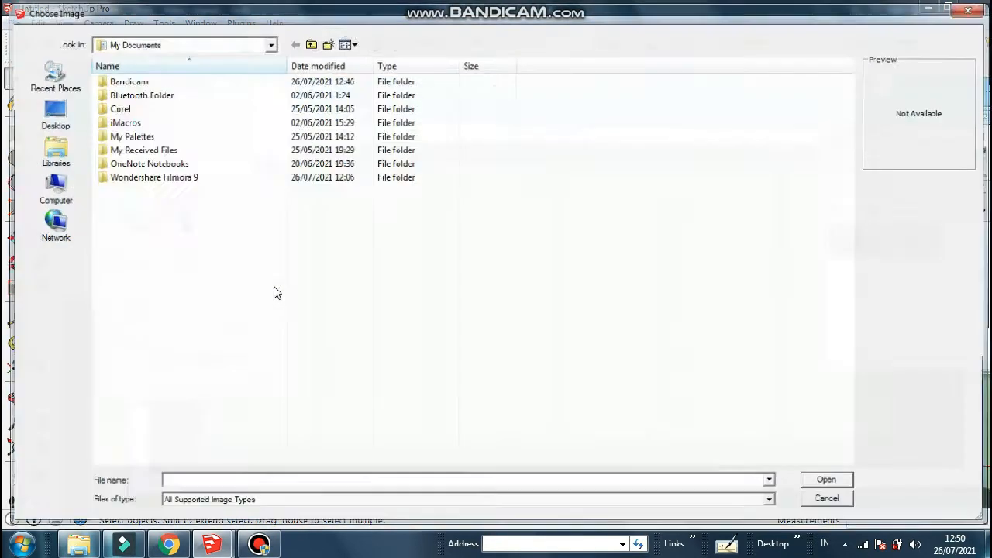
click(266, 40)
click(268, 42)
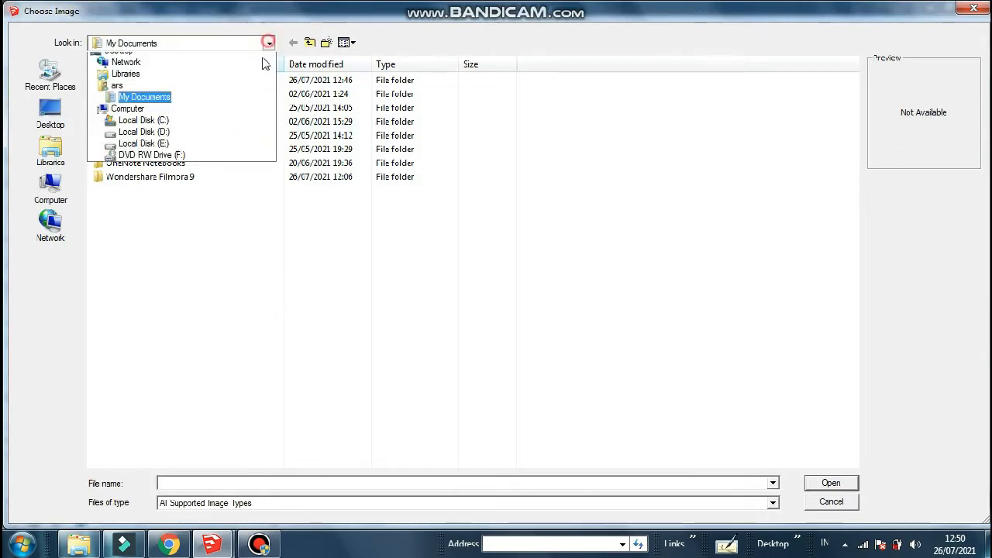
click(200, 161)
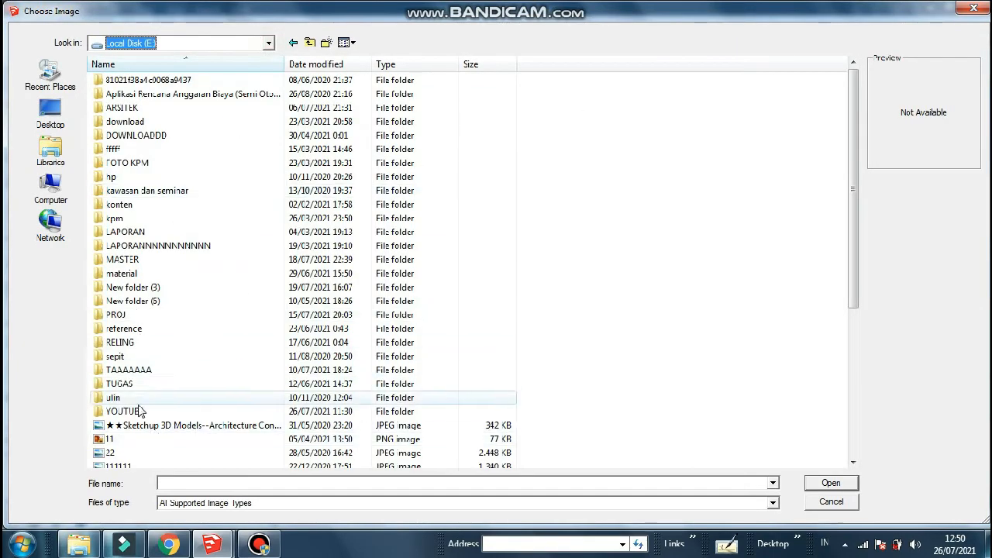
double_click(120, 274)
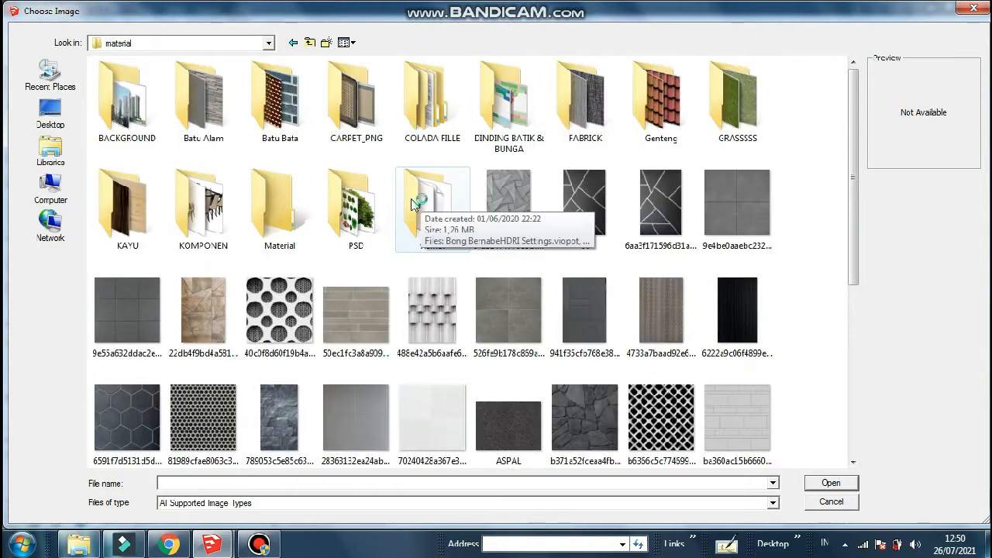
double_click(210, 116)
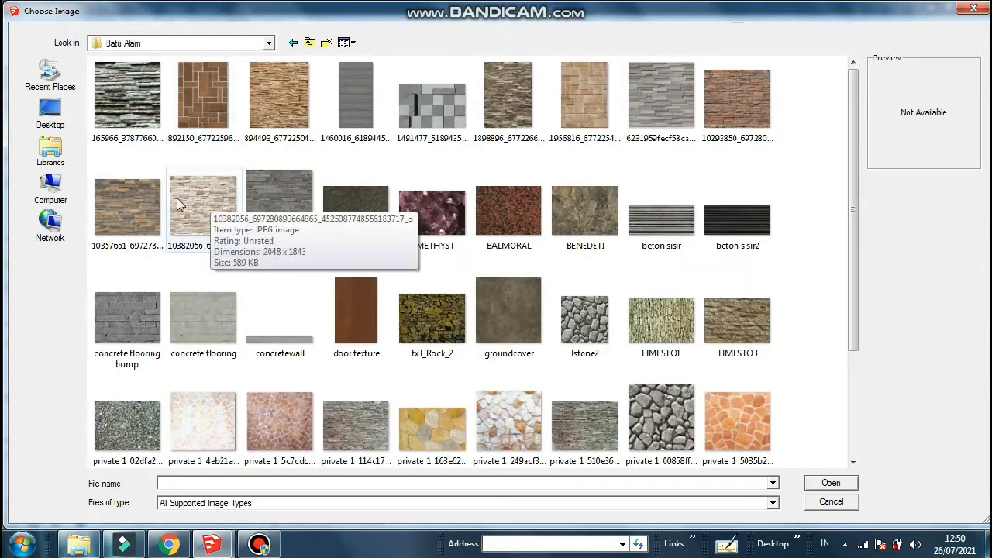
Load the grey stacked-stone image as the texture and create Material1
mouse_move(855, 135)
mouse_down()
mouse_move(856, 155)
mouse_move(856, 132)
mouse_up()
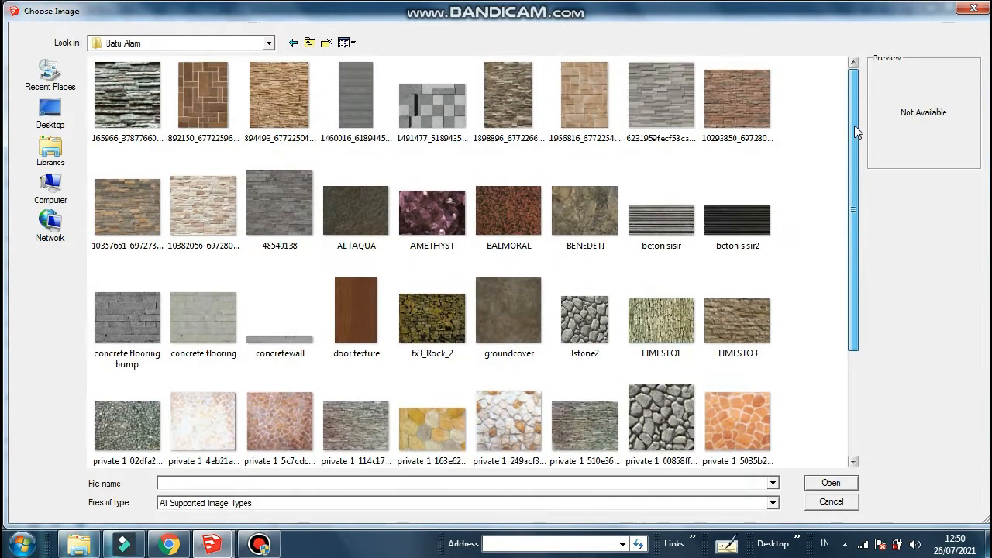
click(203, 107)
click(438, 101)
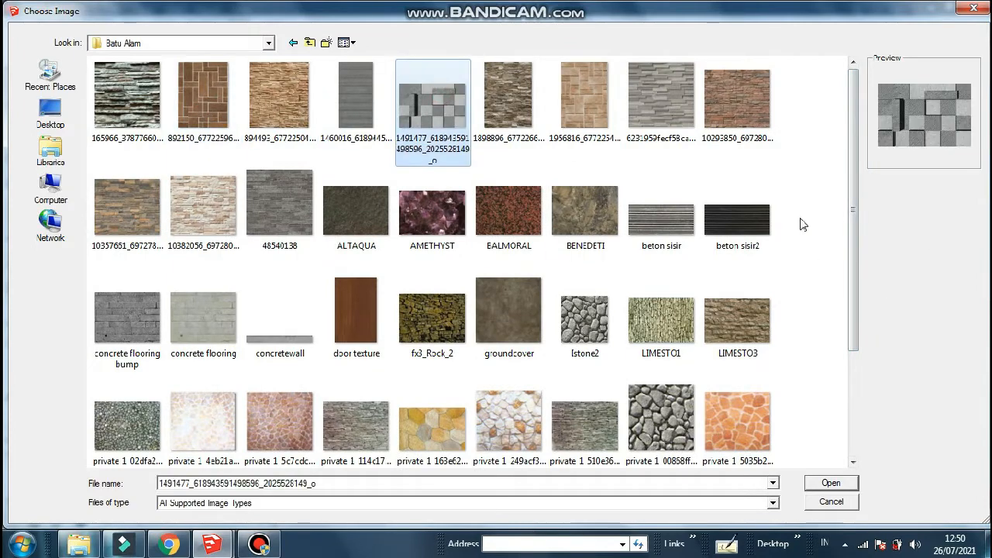
click(661, 97)
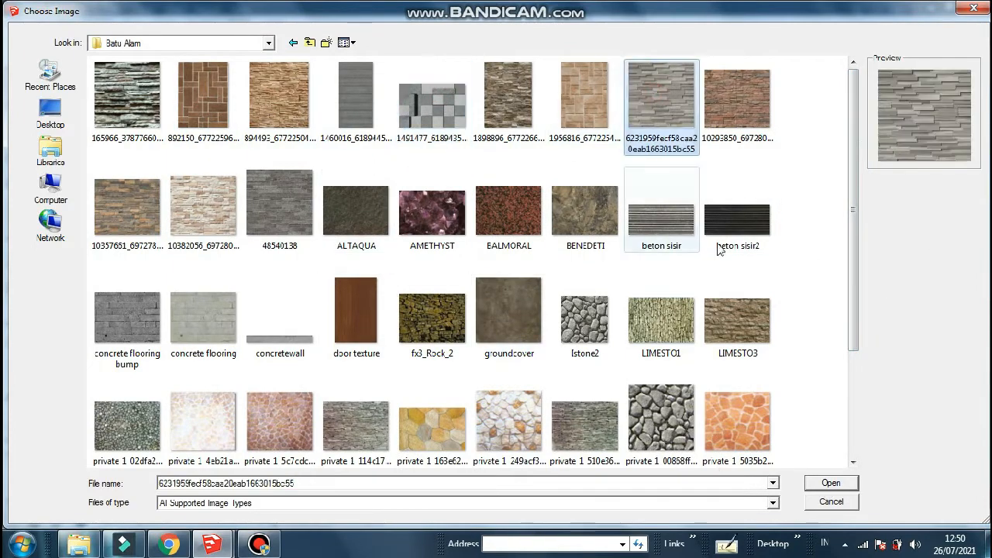
click(831, 483)
click(183, 385)
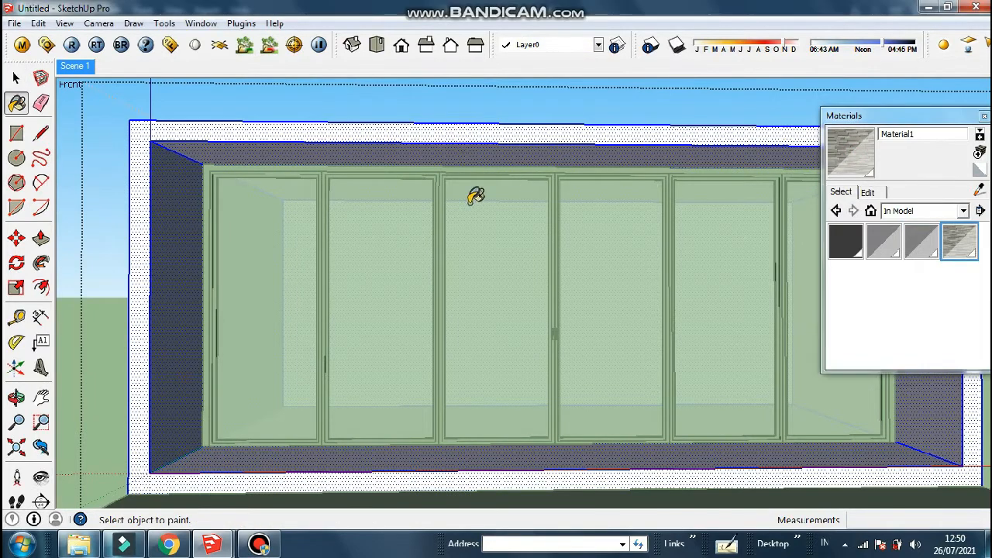
Paint the stone texture Material1 onto the outer wall frame
click(391, 150)
mouse_move(388, 149)
middle_down()
mouse_move(379, 116)
mouse_move(386, 169)
middle_up()
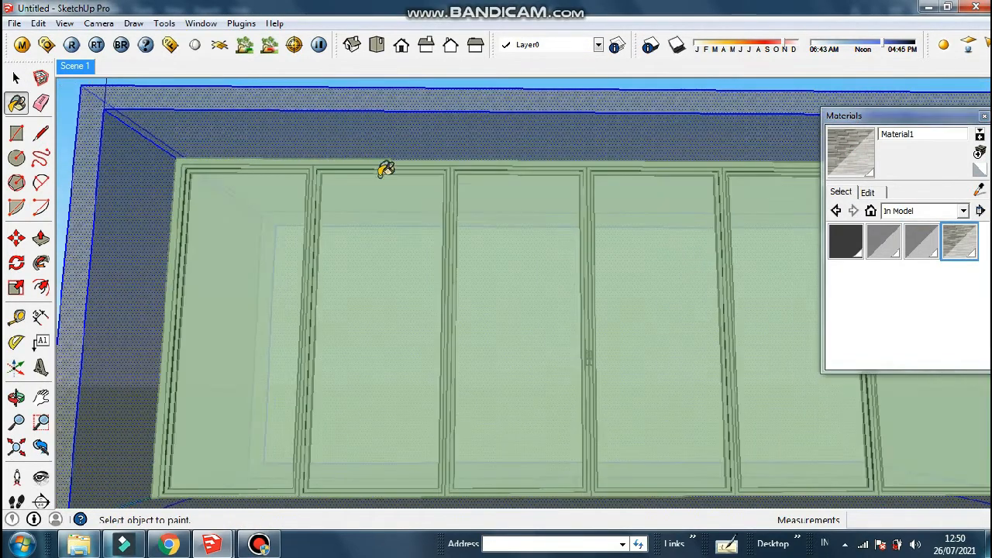
scroll(344, 117, up, 4)
key(space)
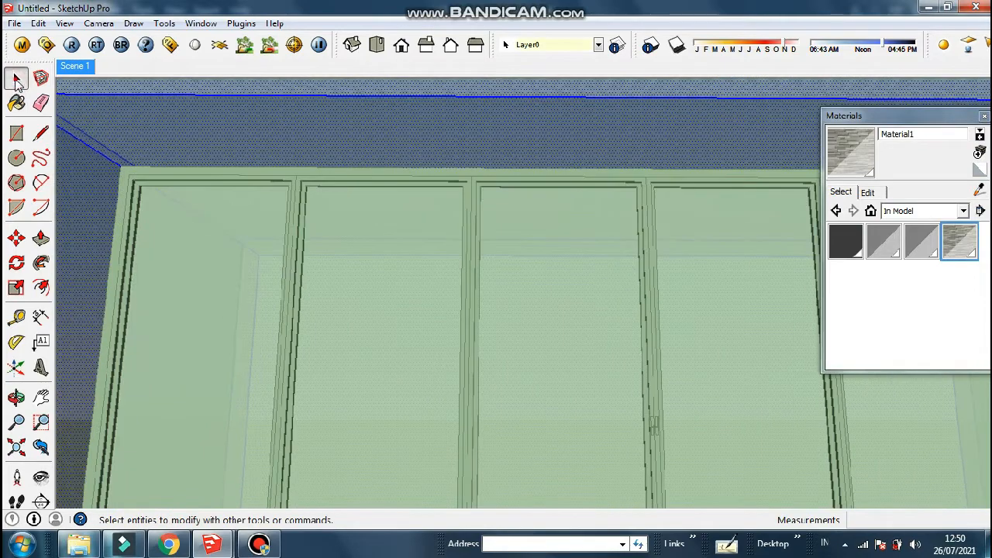
Set Material1's texture width to 200 cm and return to Scene 1
click(869, 193)
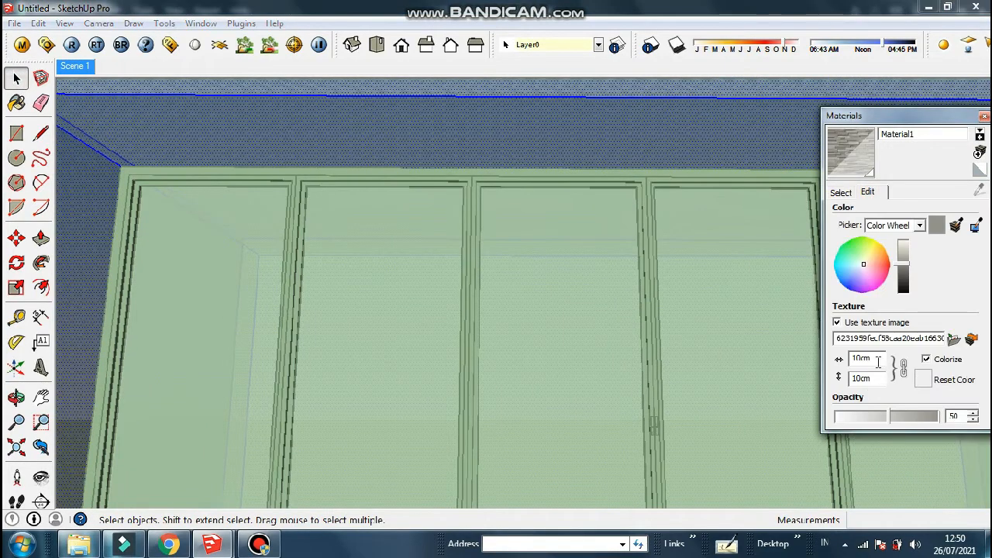
text(1)
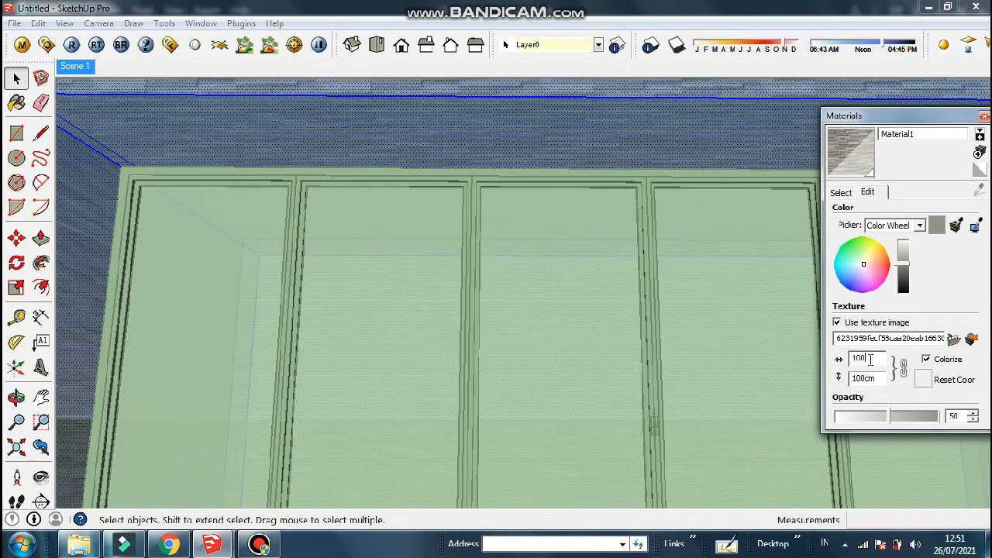
drag(870, 360, 840, 359)
text(200)
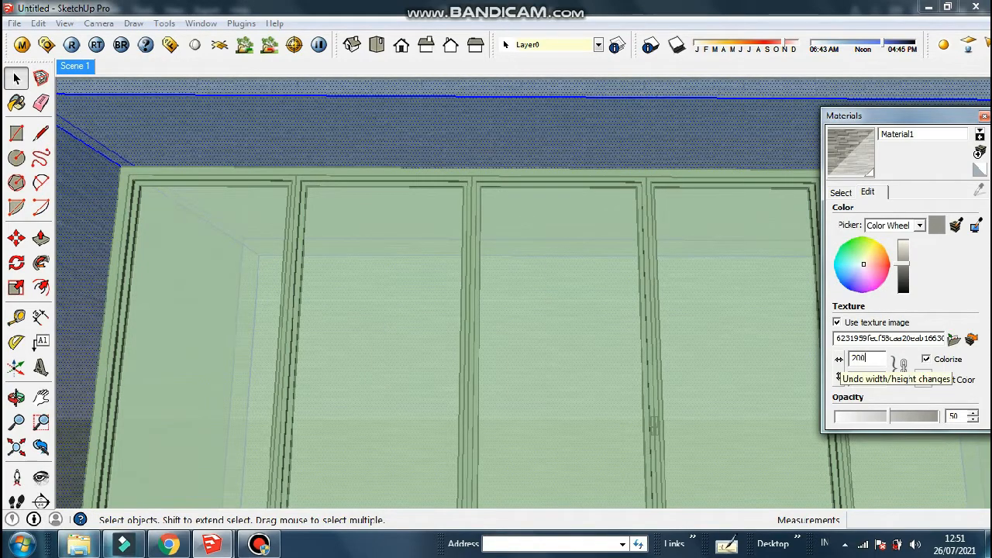
key(Return)
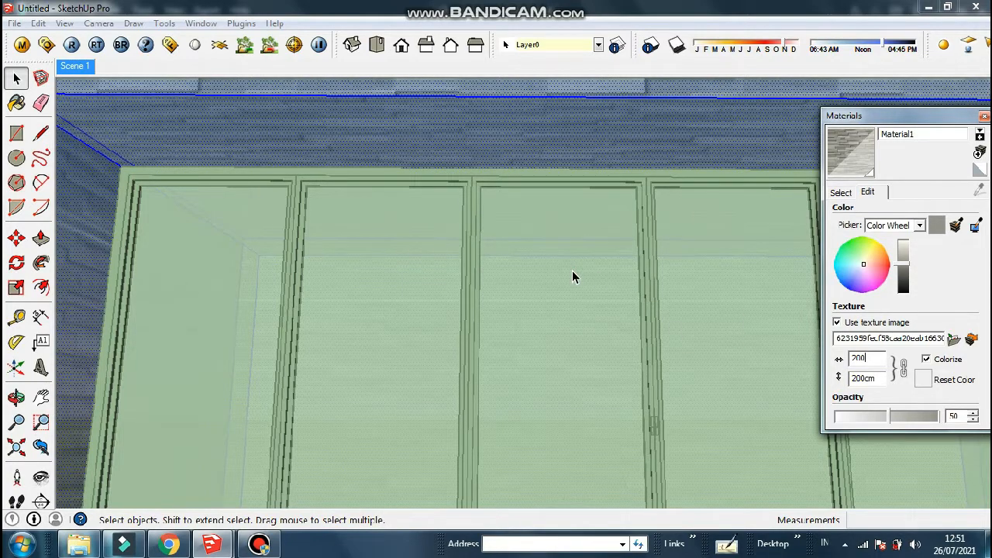
click(557, 214)
click(74, 70)
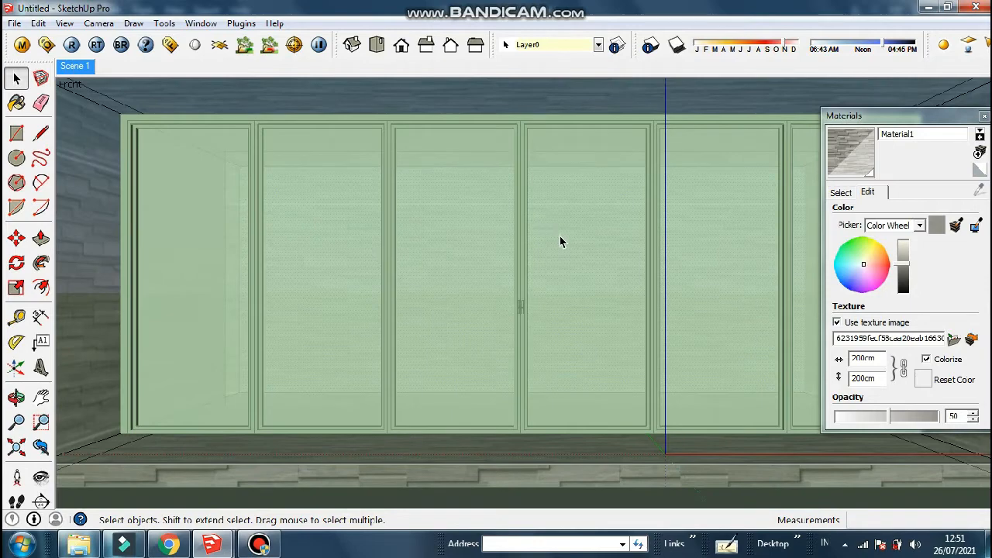
Open the wall group and select its lower front face
scroll(560, 237, down, 6)
click(157, 231)
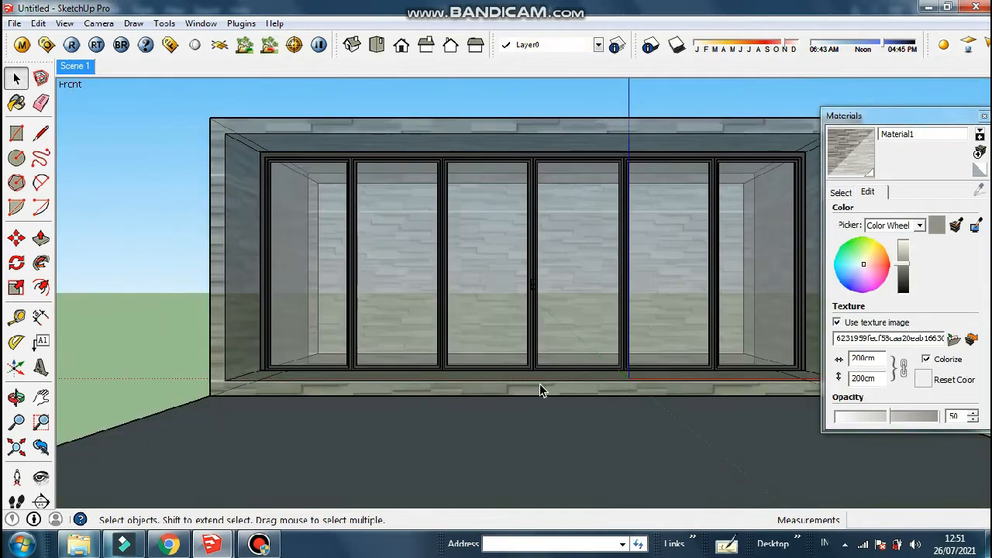
scroll(540, 384, up, 3)
middle_drag(547, 390, 476, 416)
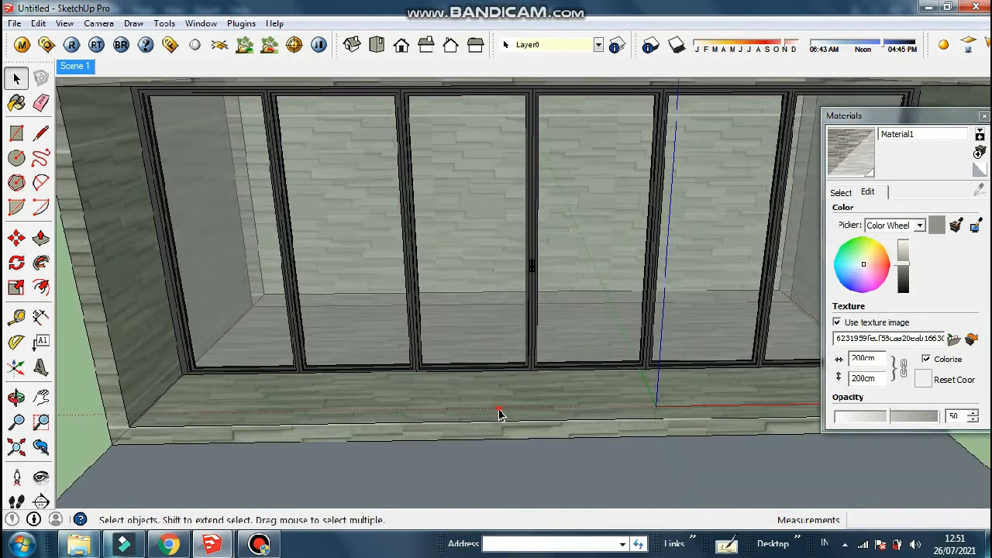
click(499, 410)
double_click(500, 412)
triple_click(480, 414)
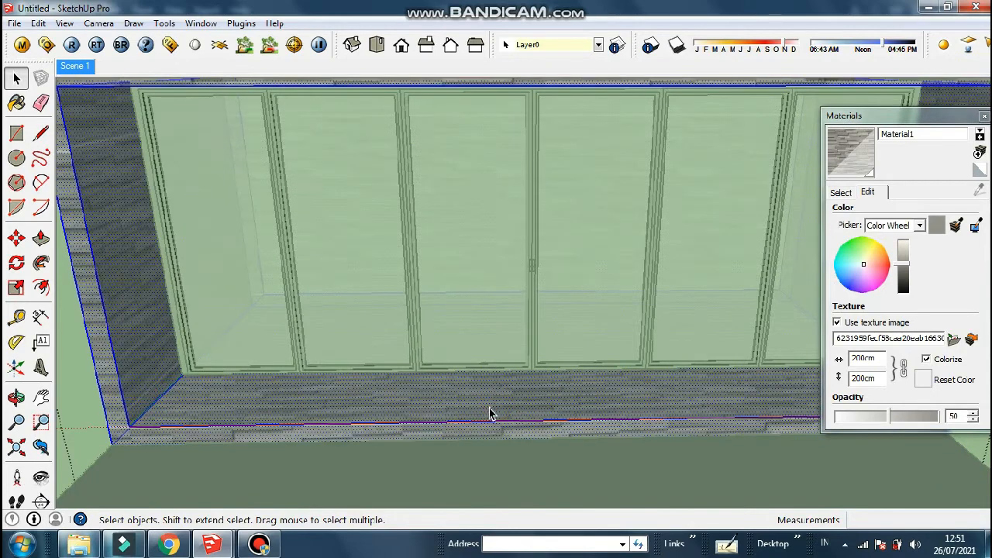
click(493, 411)
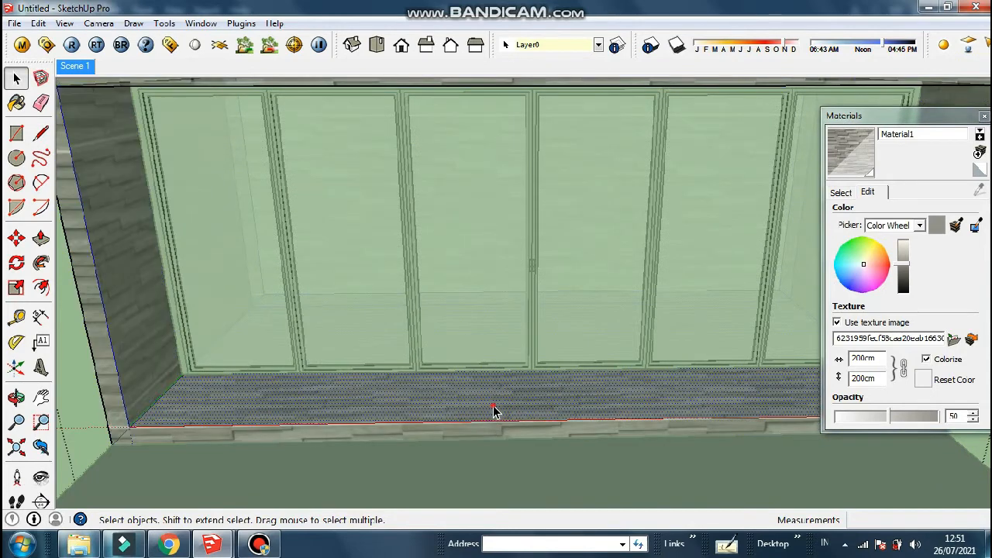
Paint the wall's front face and left side white with Colors Color_000
click(841, 192)
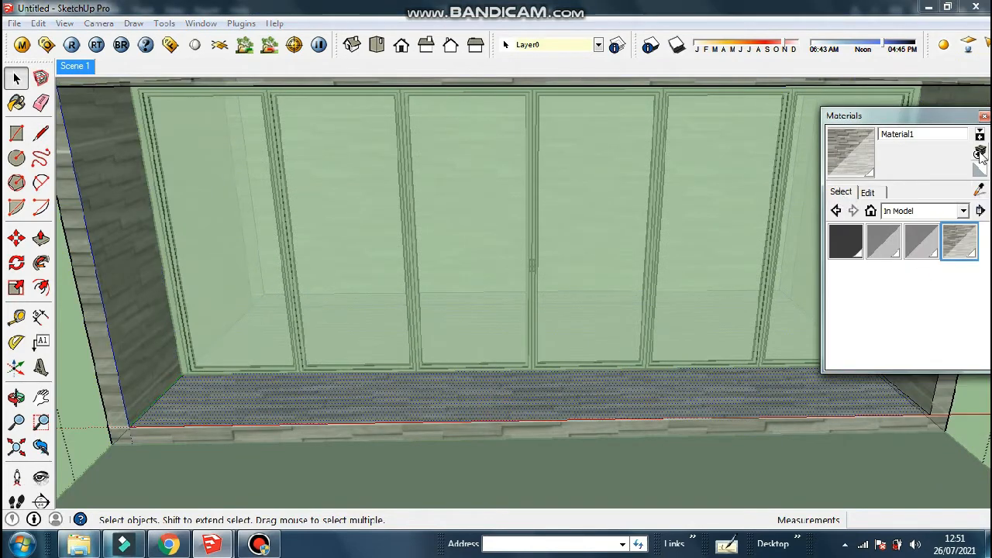
click(961, 210)
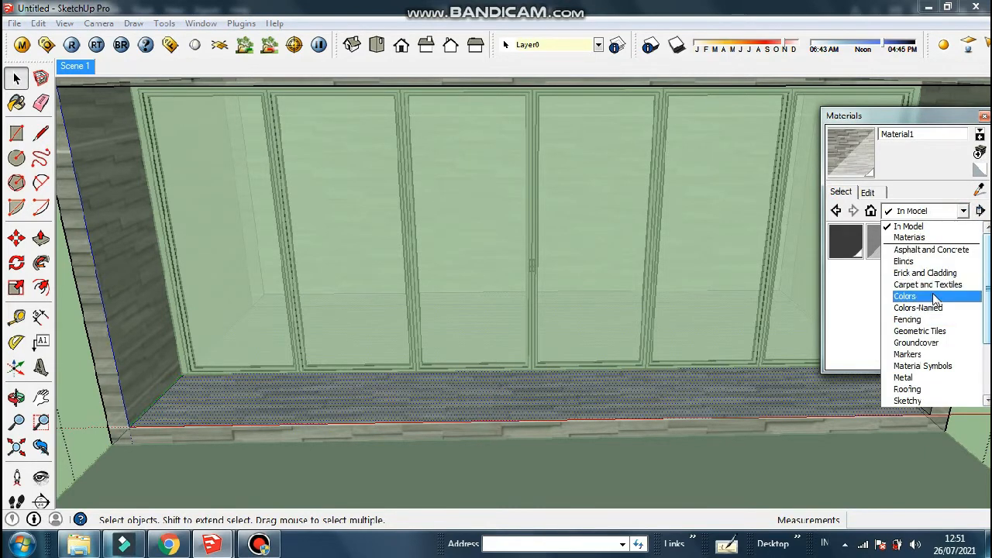
click(903, 295)
click(843, 248)
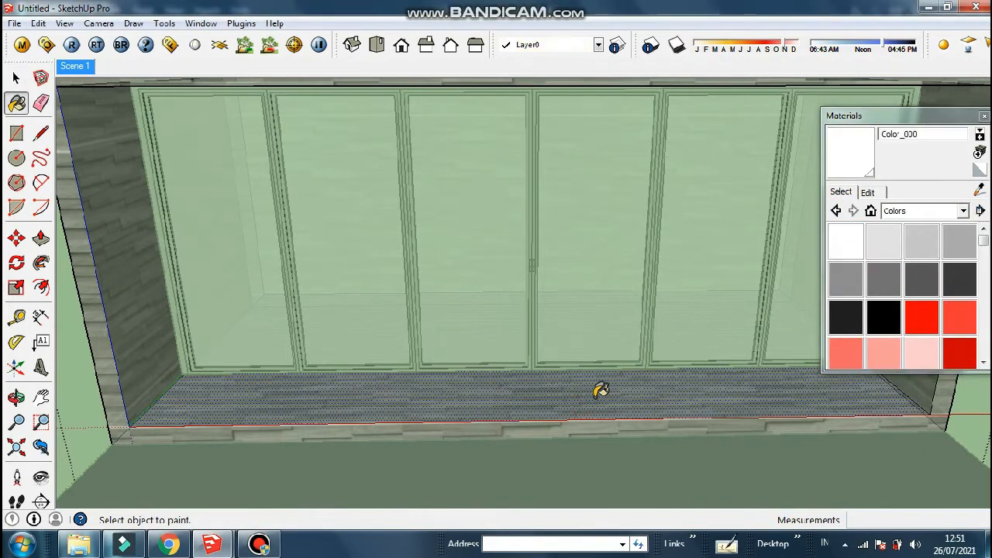
click(595, 388)
click(533, 429)
Close the wall group and return to the Scene 1 frontal door view
click(16, 78)
click(76, 381)
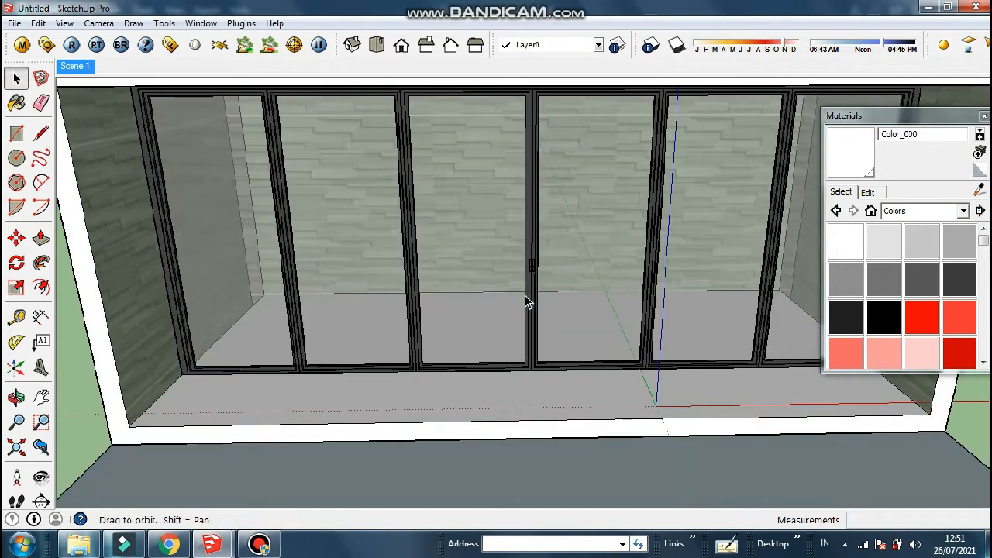
middle_drag(526, 296, 483, 408)
scroll(483, 408, down, 1)
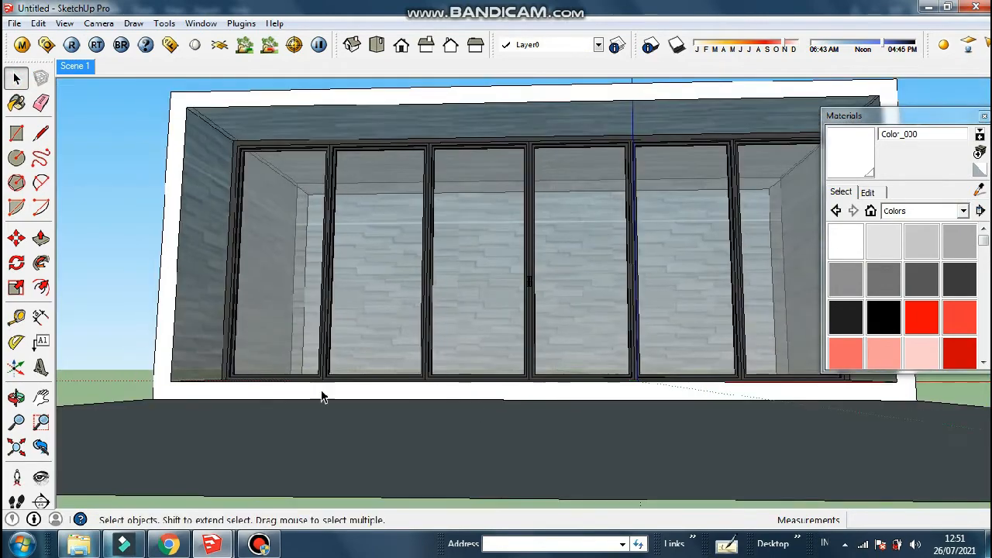
click(82, 244)
click(82, 66)
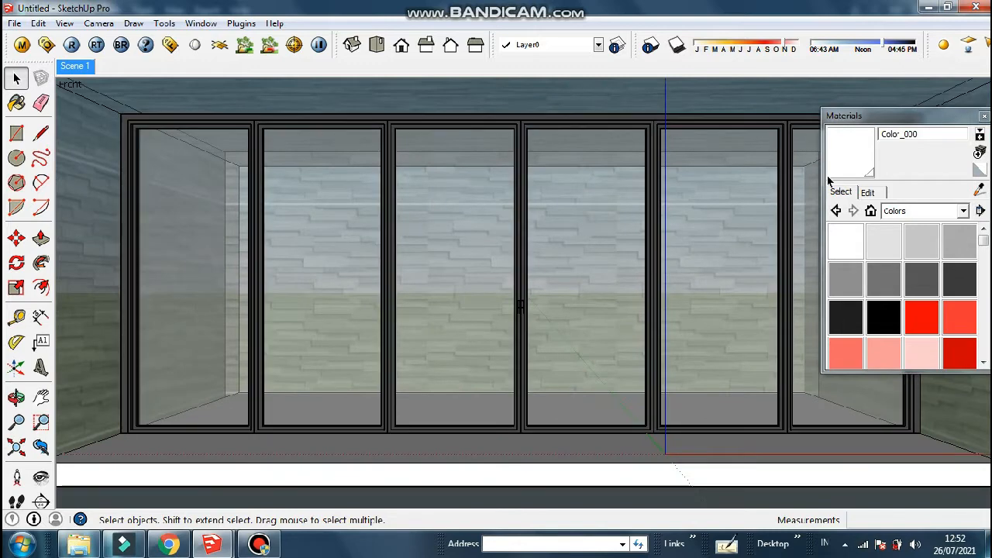
Open the V-Ray material editor alongside the Materials panel
click(983, 117)
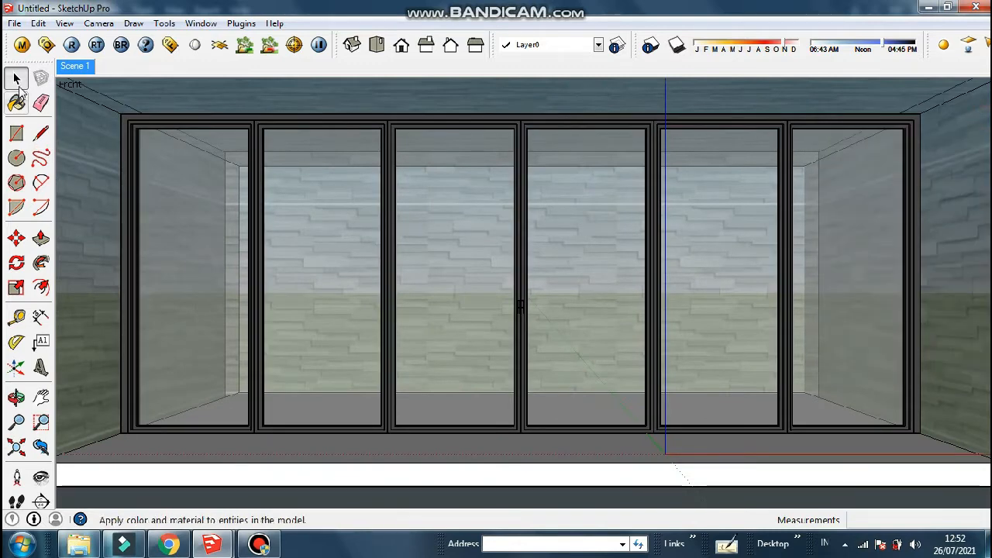
click(21, 44)
click(17, 103)
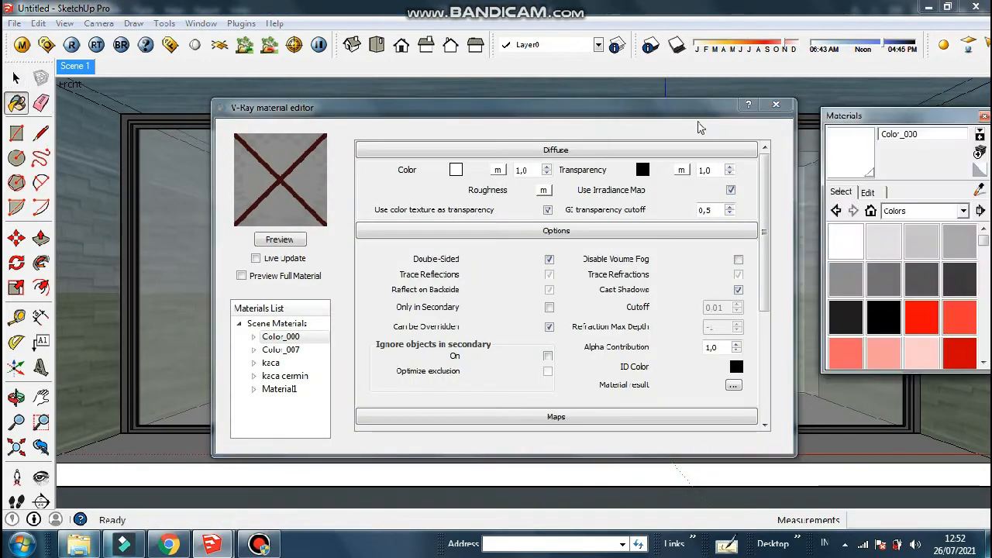
drag(654, 113, 631, 227)
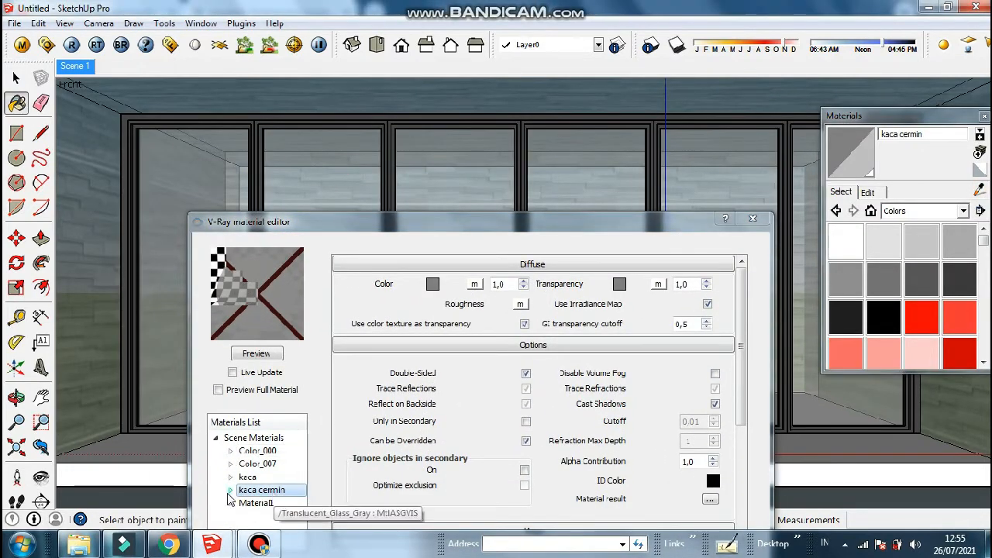
Add Reflection and Refraction layers to kaca cermin and preview it
click(230, 491)
right_click(247, 490)
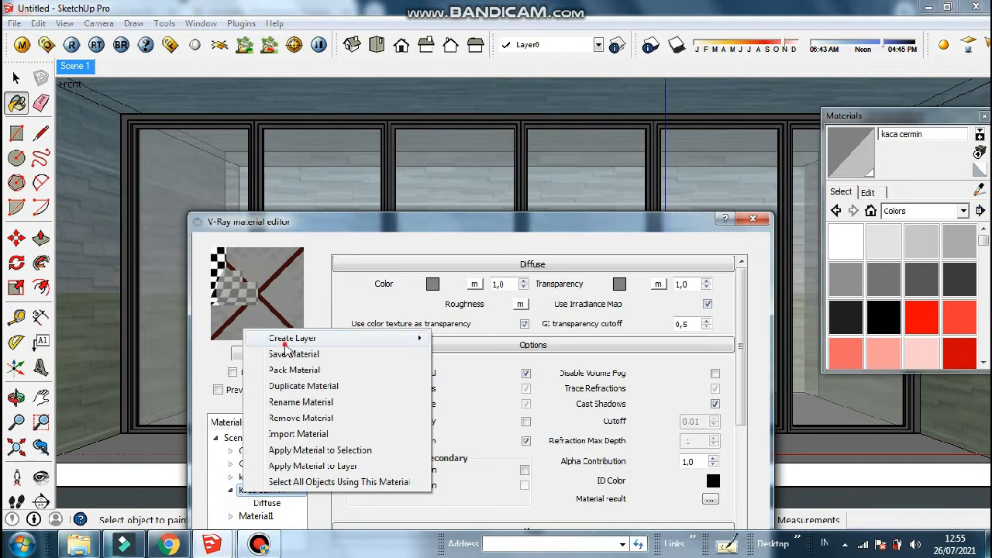
mouse_move(423, 339)
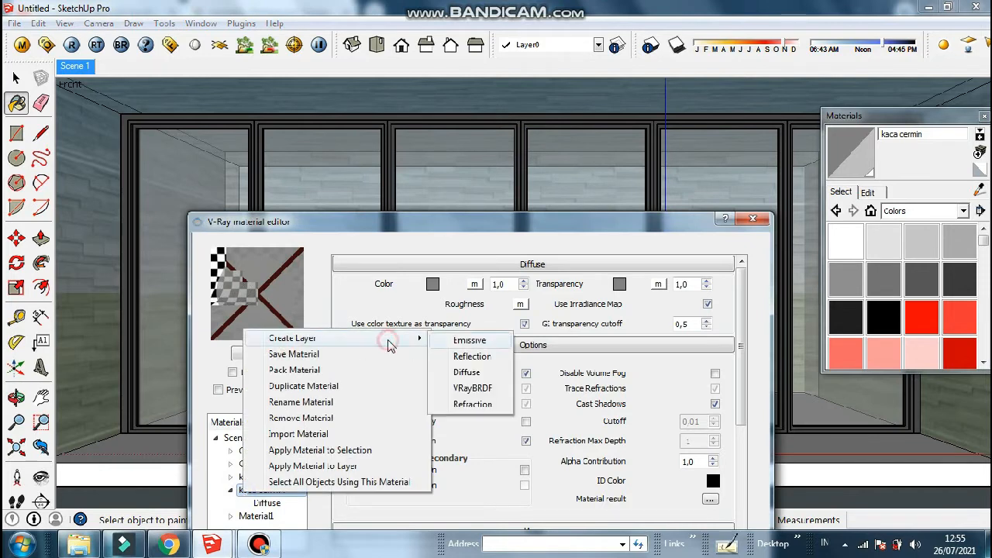
click(465, 354)
right_click(256, 497)
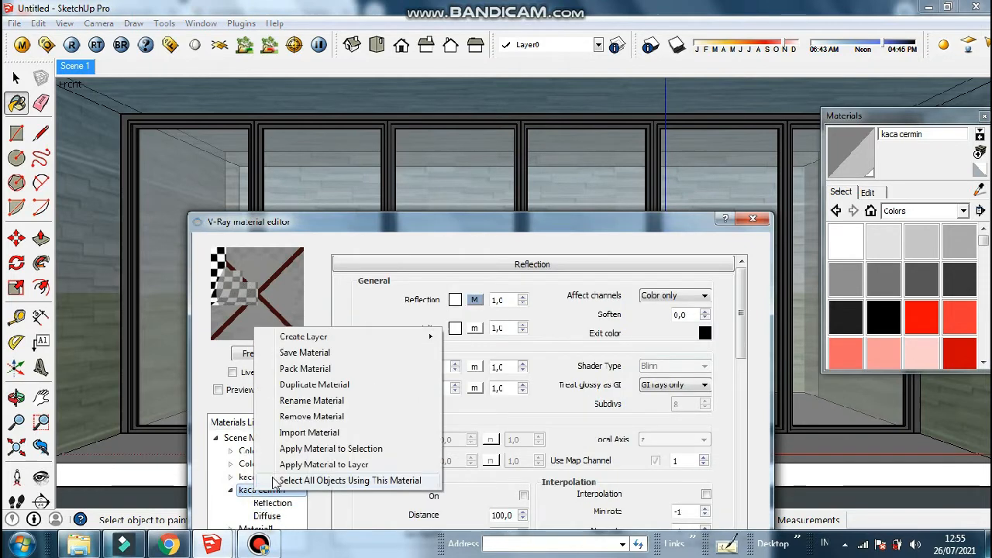
mouse_move(326, 338)
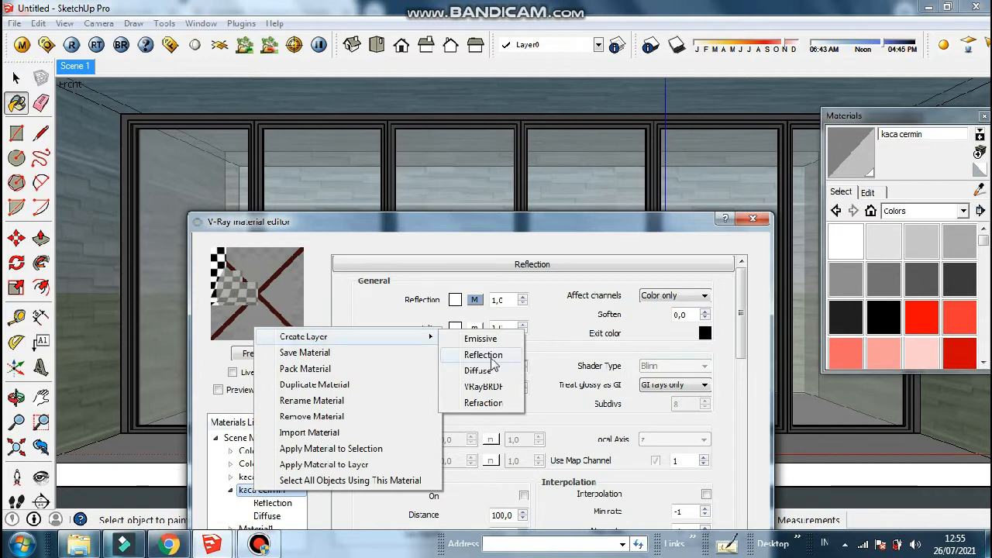
click(487, 403)
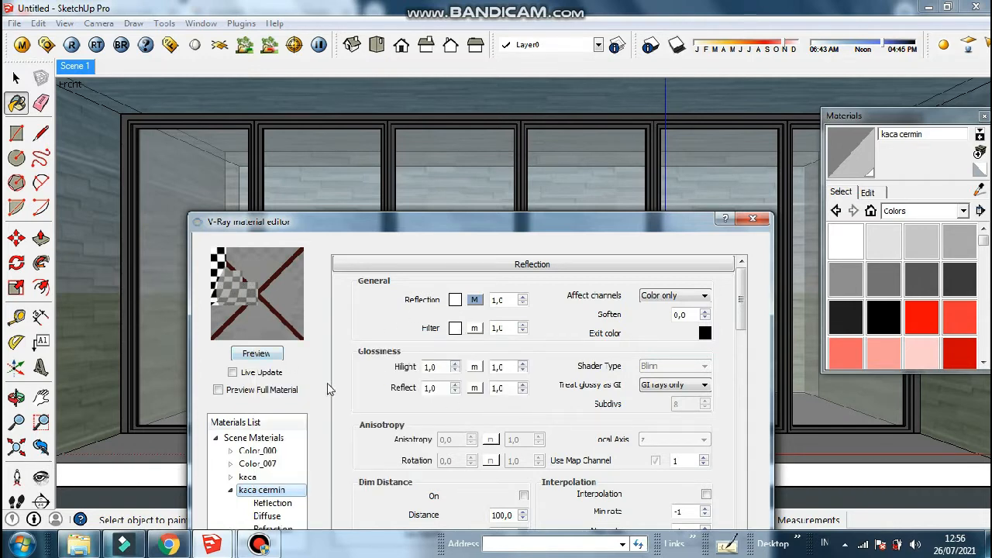
click(258, 354)
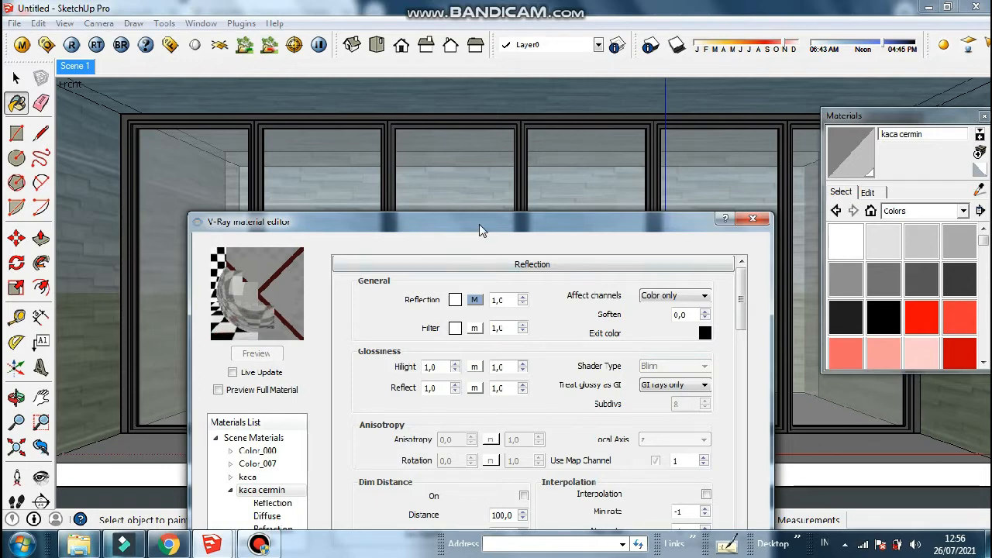
Reposition the editor and sample the door glass to load the kaca material
drag(480, 231, 490, 154)
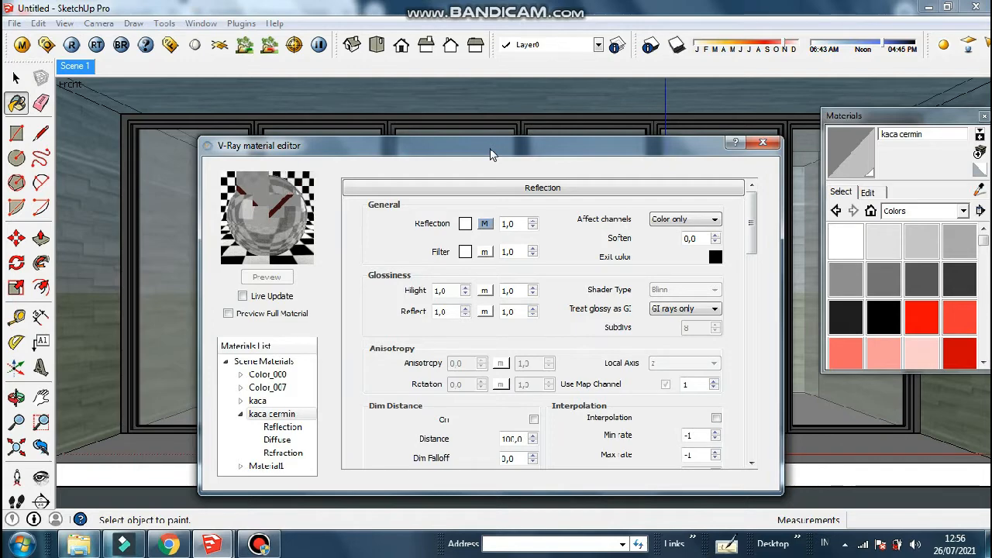
drag(490, 153, 355, 169)
drag(556, 161, 570, 218)
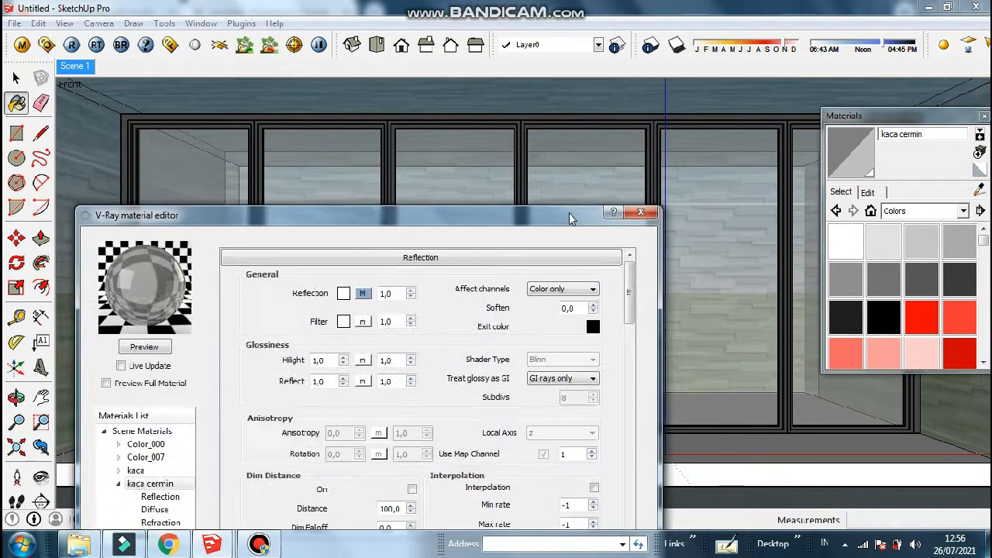
alt+click(566, 171)
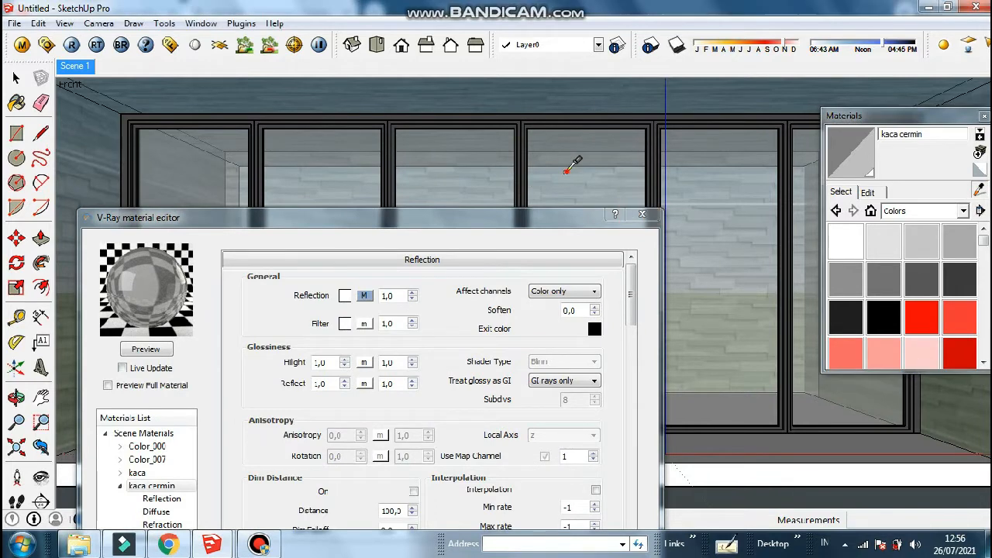
click(121, 486)
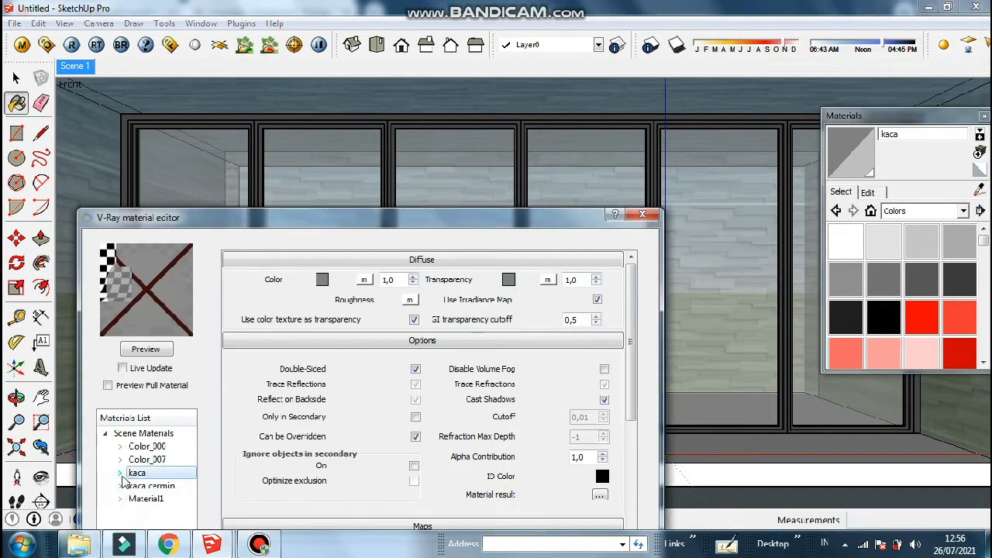
Add a Reflection layer to kaca, preview it, then close both material editors
click(120, 473)
right_click(172, 471)
mouse_move(215, 323)
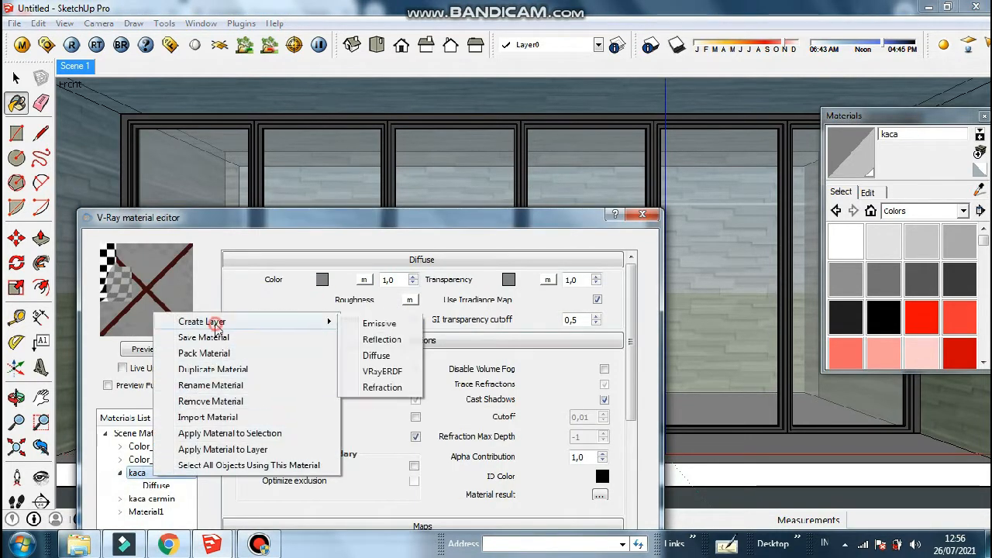
click(376, 342)
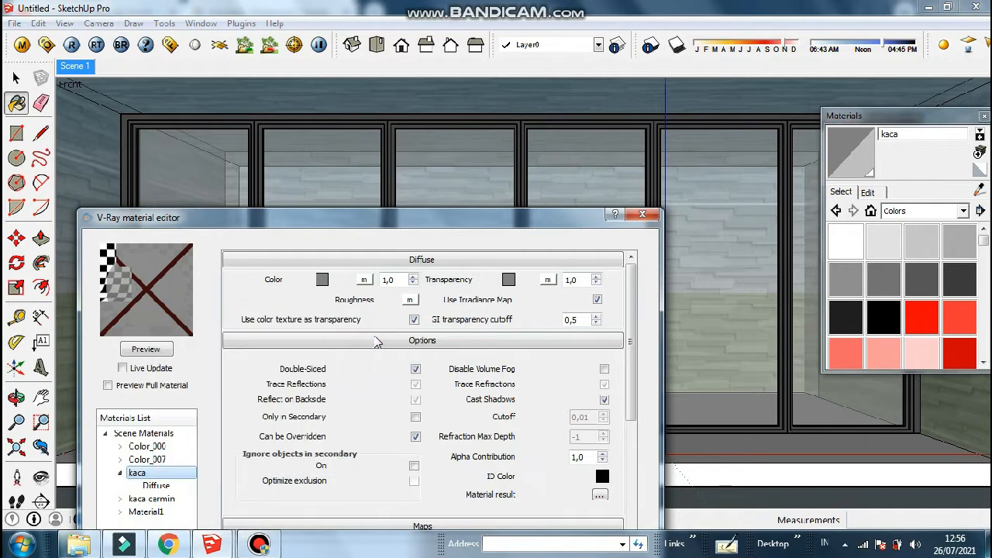
click(159, 351)
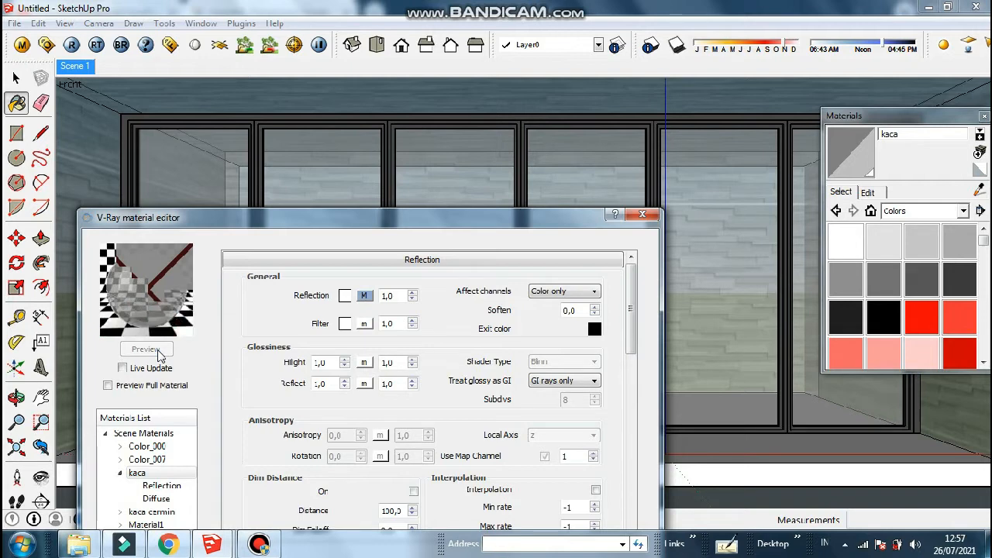
click(643, 216)
click(985, 115)
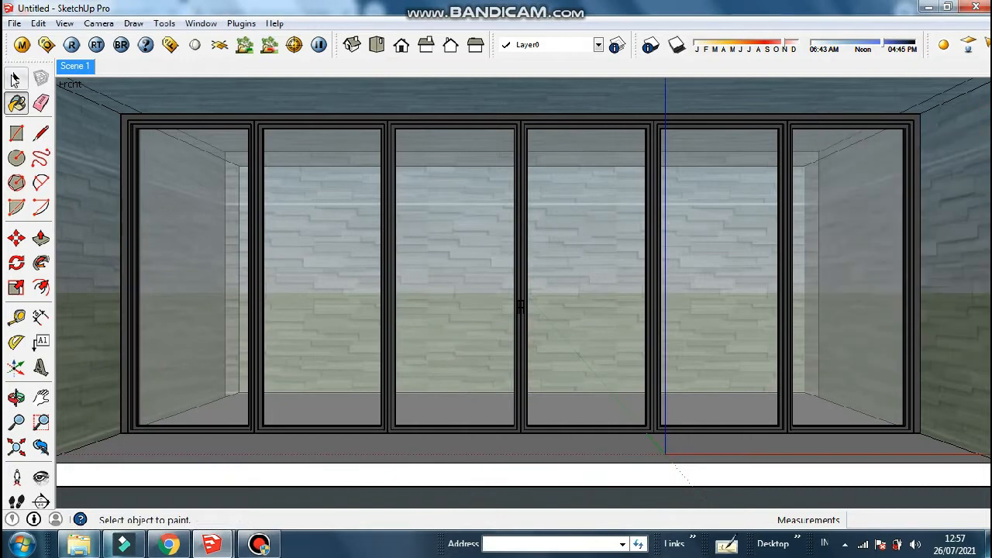
Run a V-Ray test render of the sliding glass doors in the stone wall
click(41, 158)
key(space)
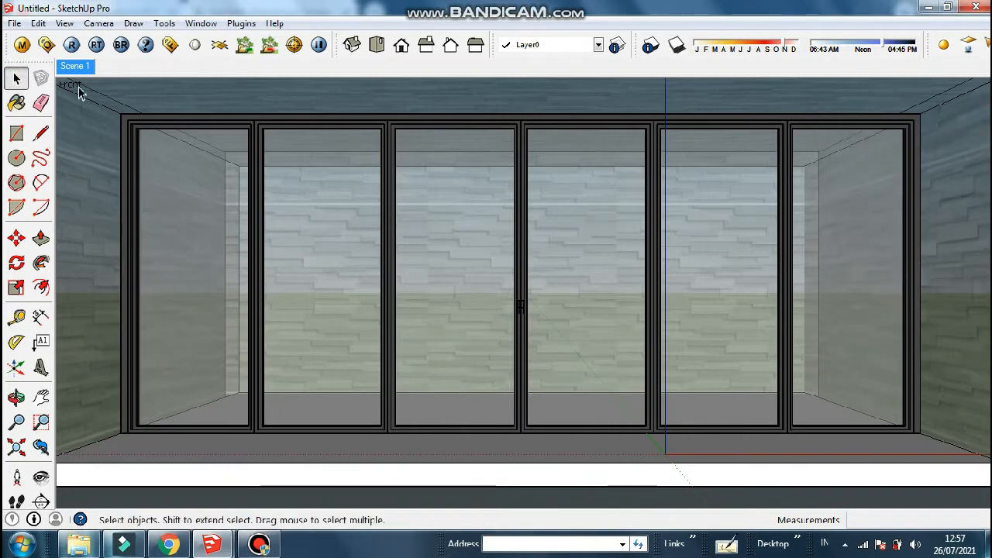
click(71, 45)
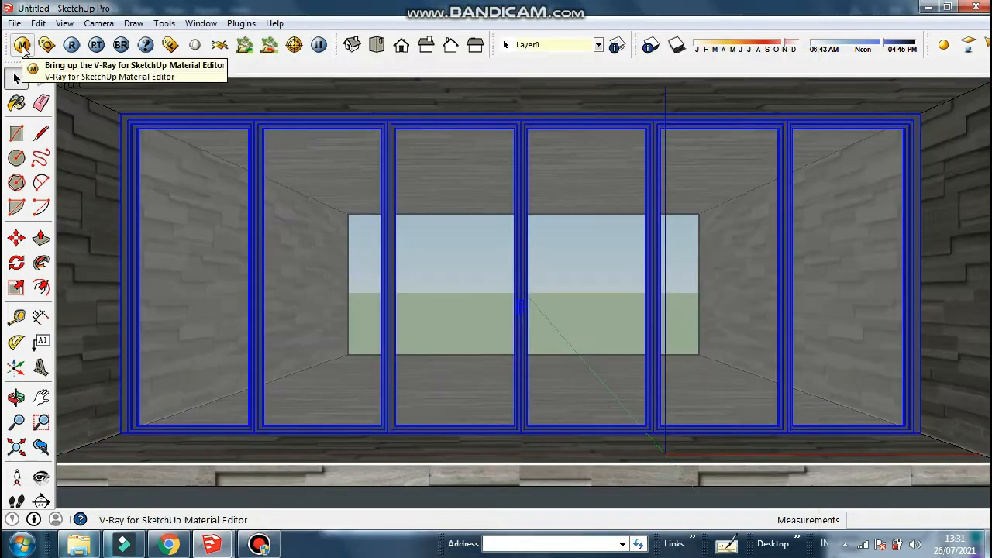
click(22, 45)
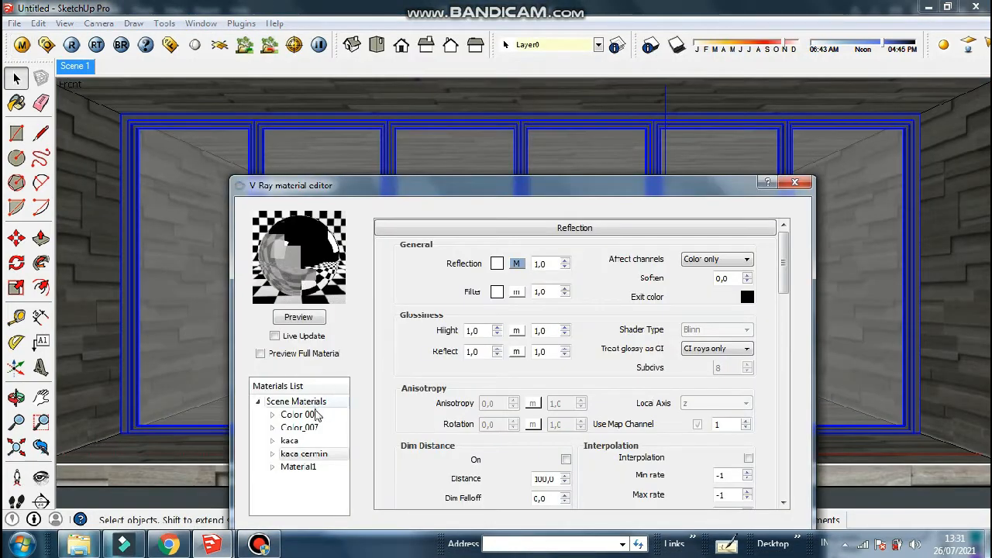
Set kaca cermin's reflection and filter to 50 and preview it
key(b)
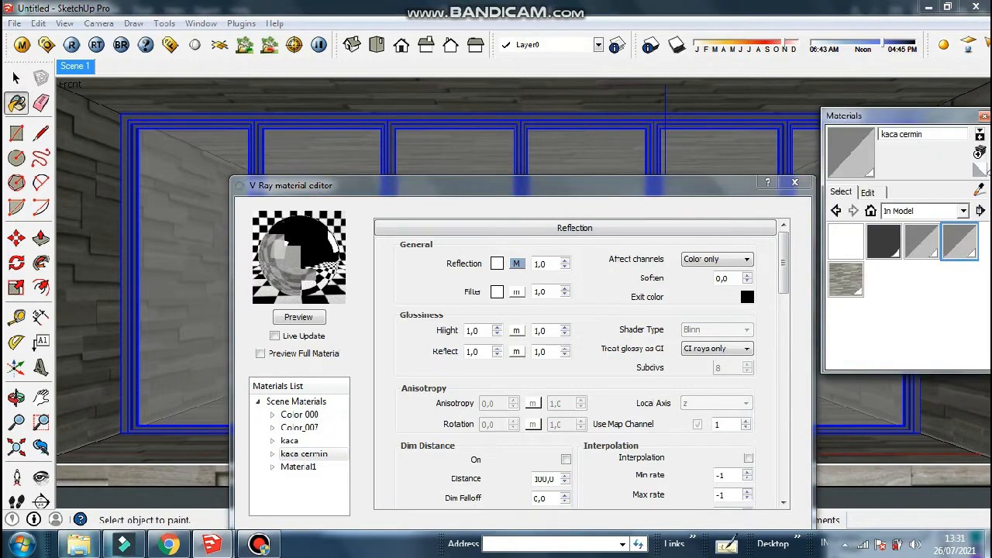
click(980, 192)
click(496, 155)
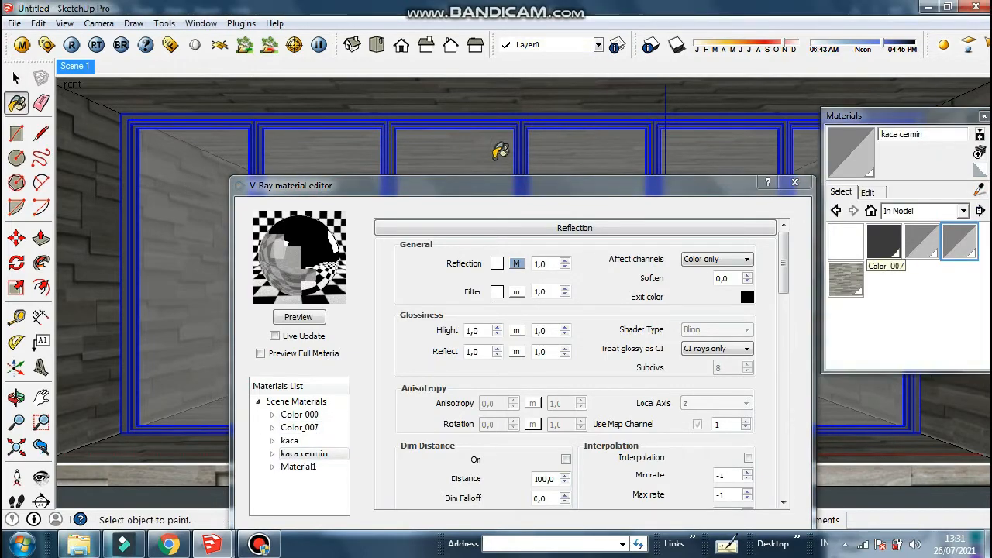
drag(514, 192, 574, 158)
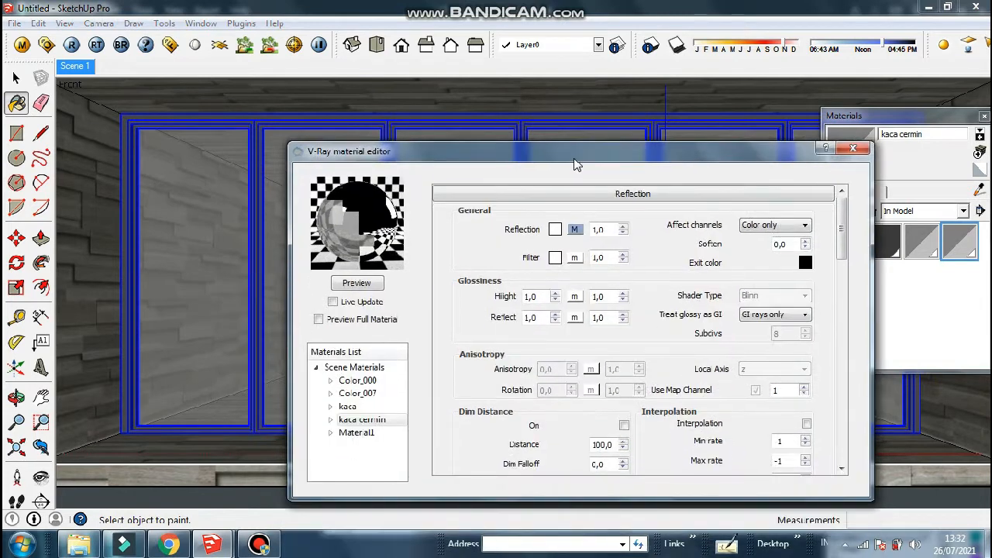
click(331, 419)
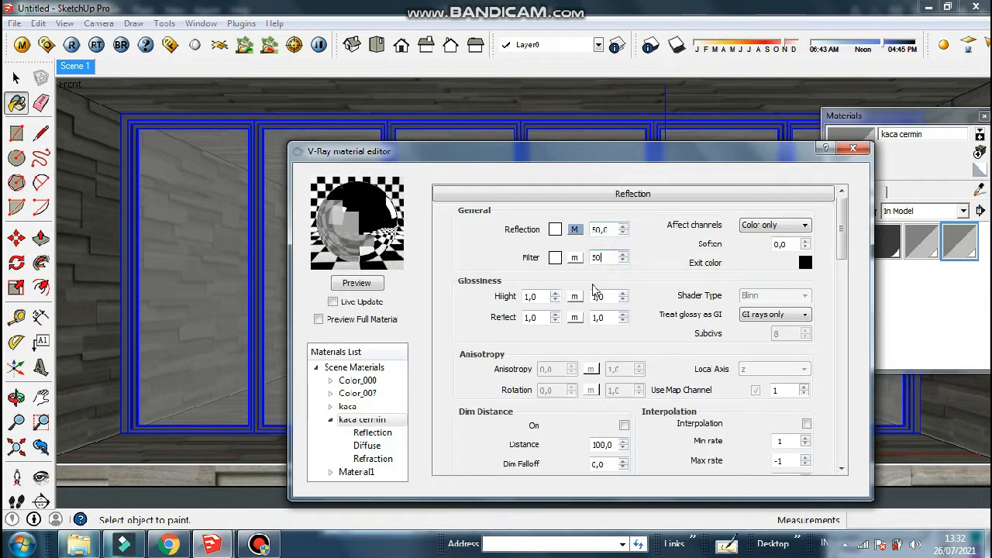
click(371, 283)
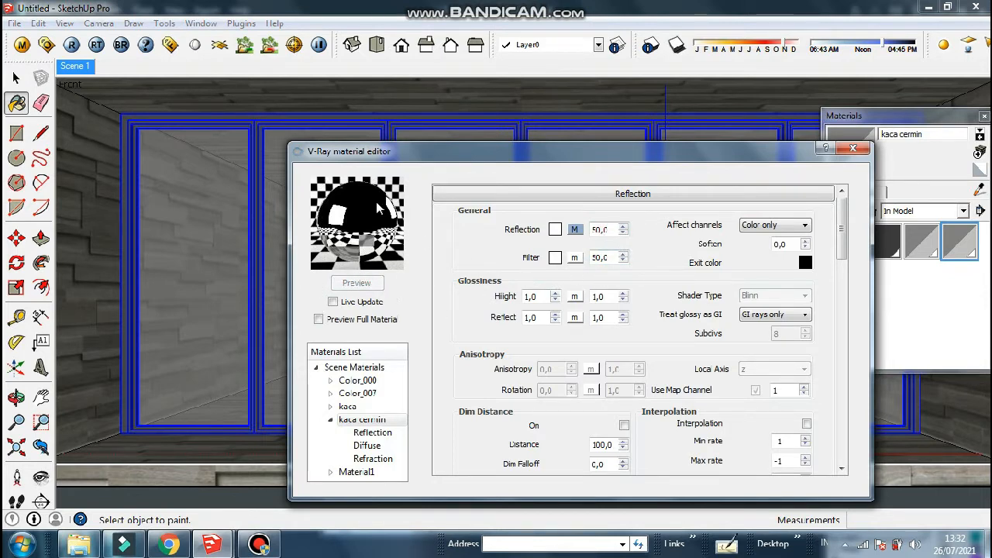
mouse_move(843, 226)
mouse_down()
mouse_move(840, 306)
mouse_move(845, 221)
mouse_up()
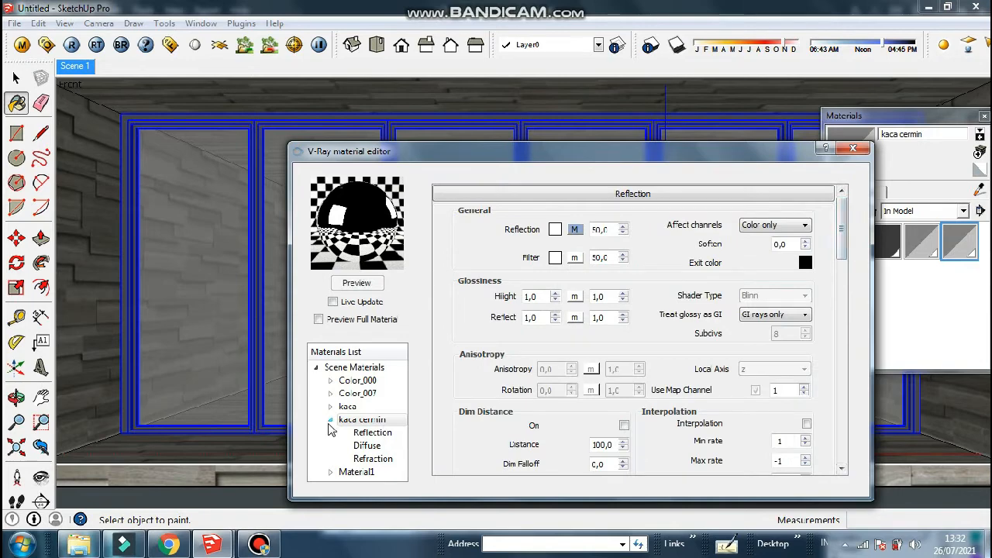
Set kaca's reflection and filter to 0.5, preview it, and close the V-Ray editor
drag(585, 152, 551, 277)
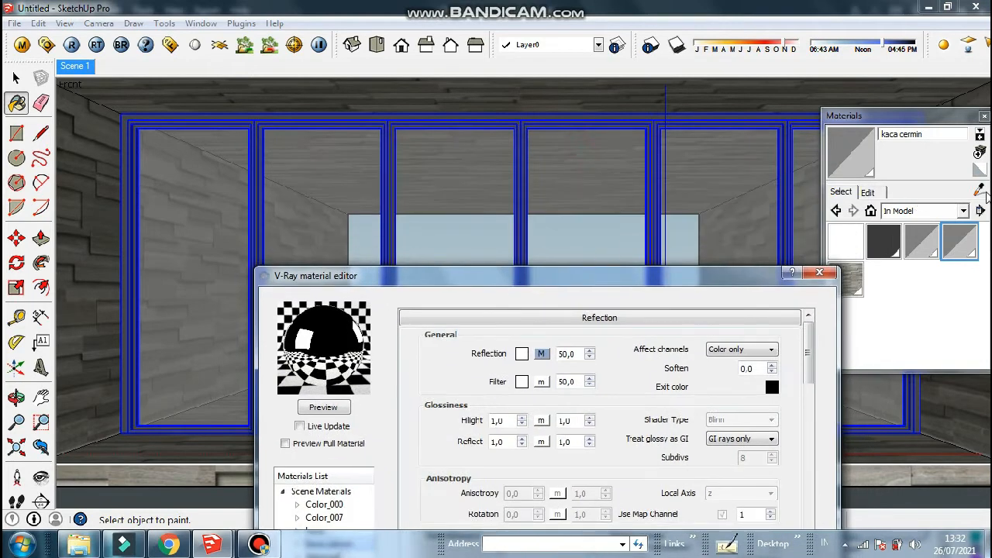
alt+click(488, 193)
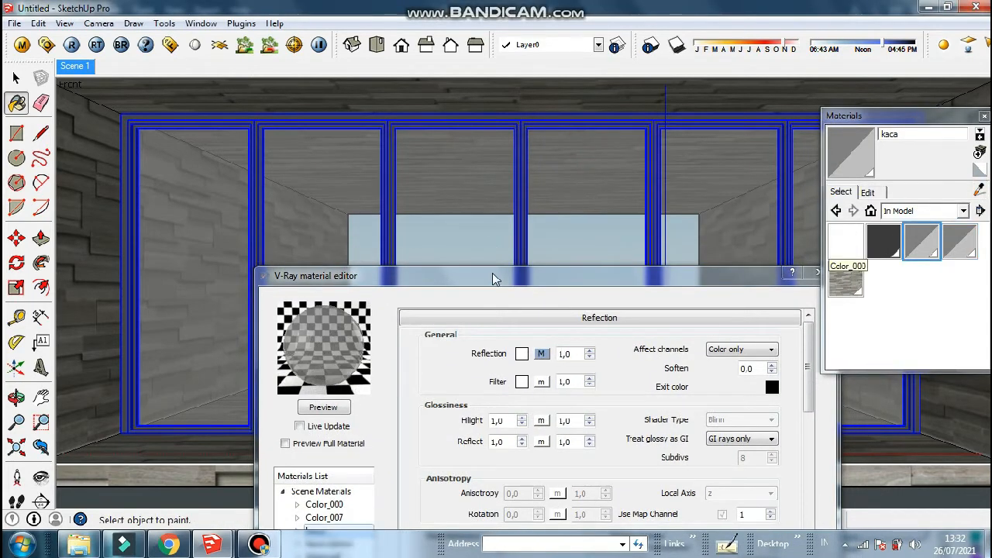
drag(496, 278, 488, 110)
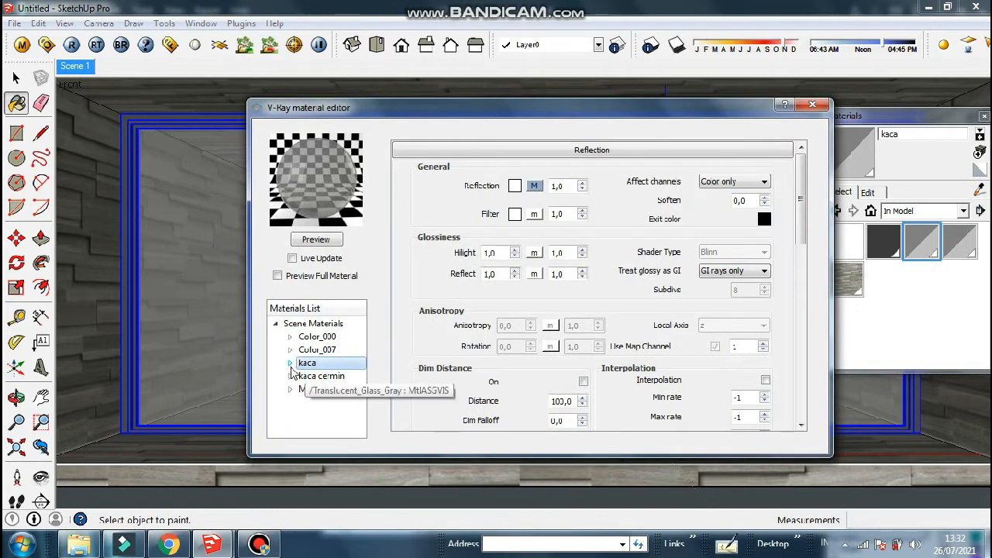
click(290, 363)
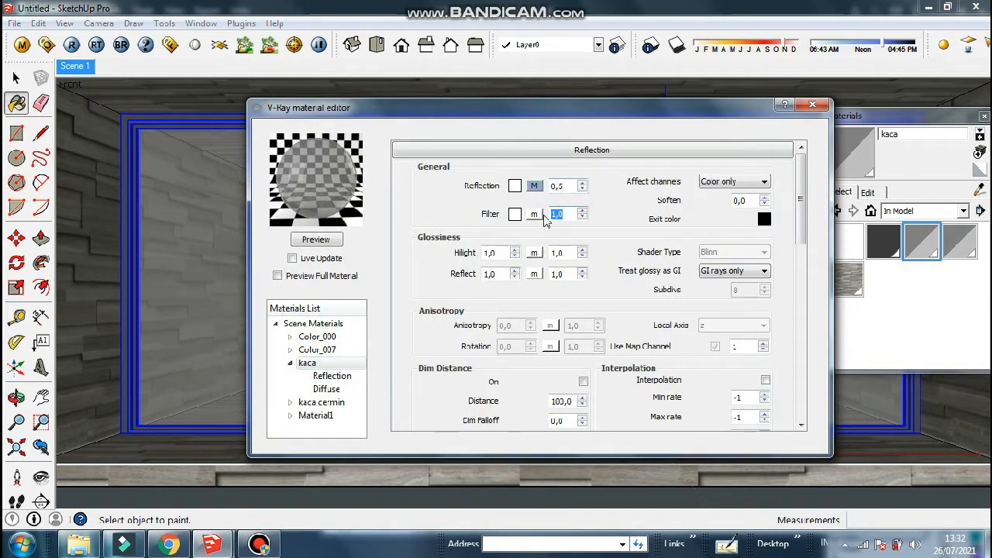
click(332, 241)
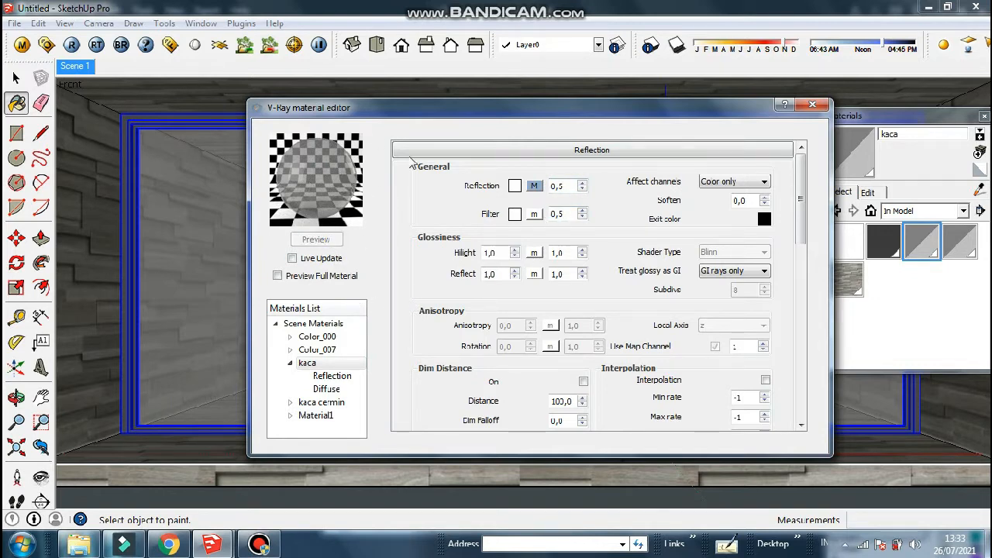
click(811, 106)
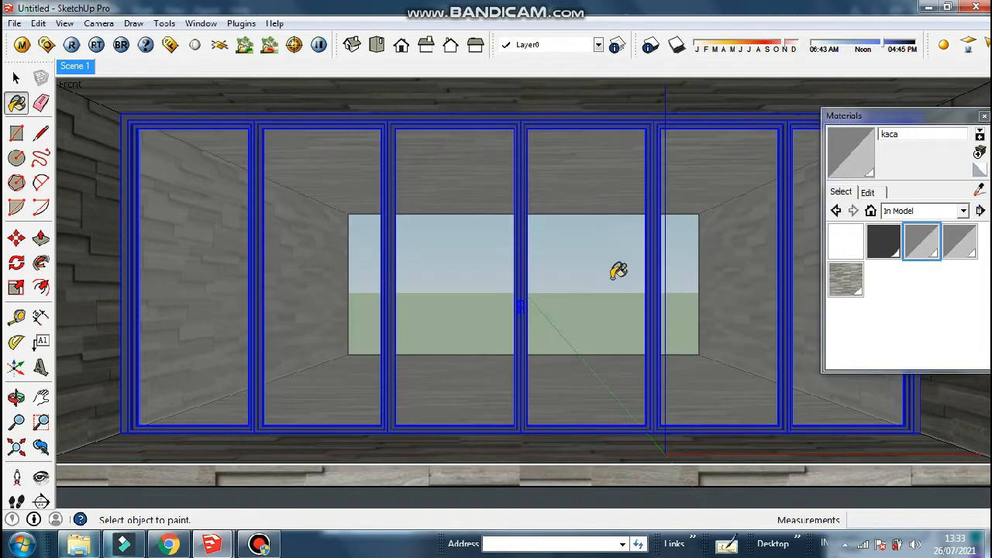
Draw a 30 by 30 square pedestal base on the floor in front of the doors
click(983, 116)
key(space)
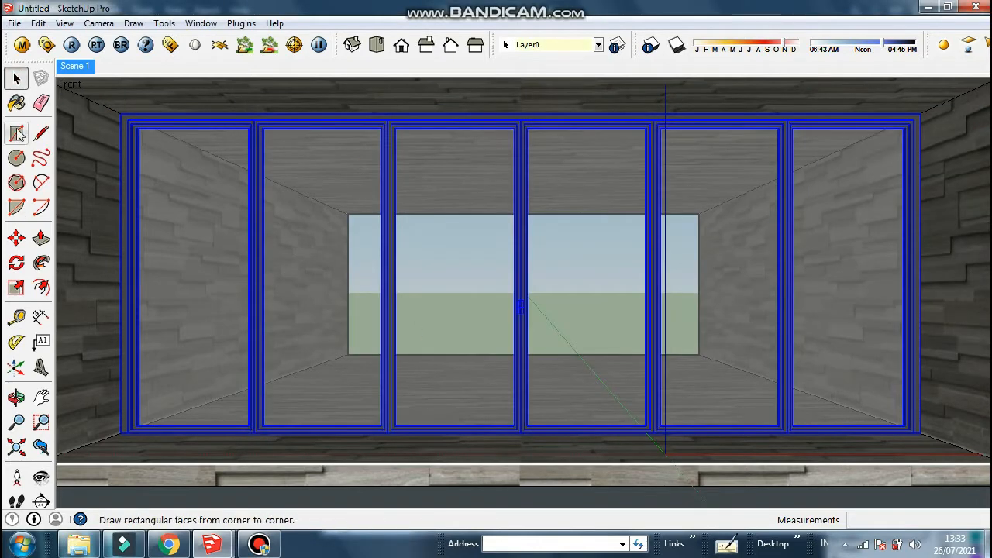
click(16, 398)
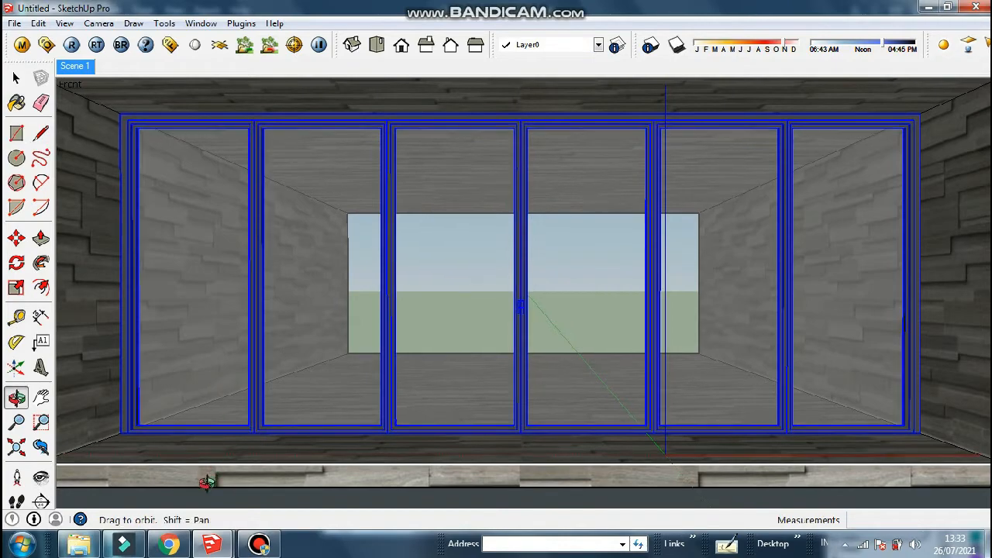
drag(207, 482, 166, 476)
key(r)
click(160, 479)
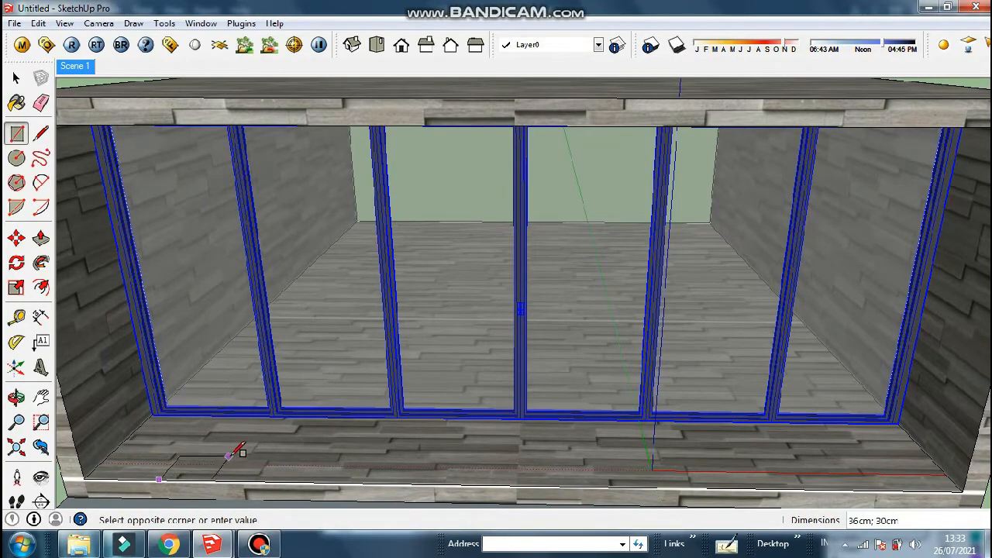
text(30;30)
key(Return)
Extrude the square into a tall box and make it a component named 'hj'
key(p)
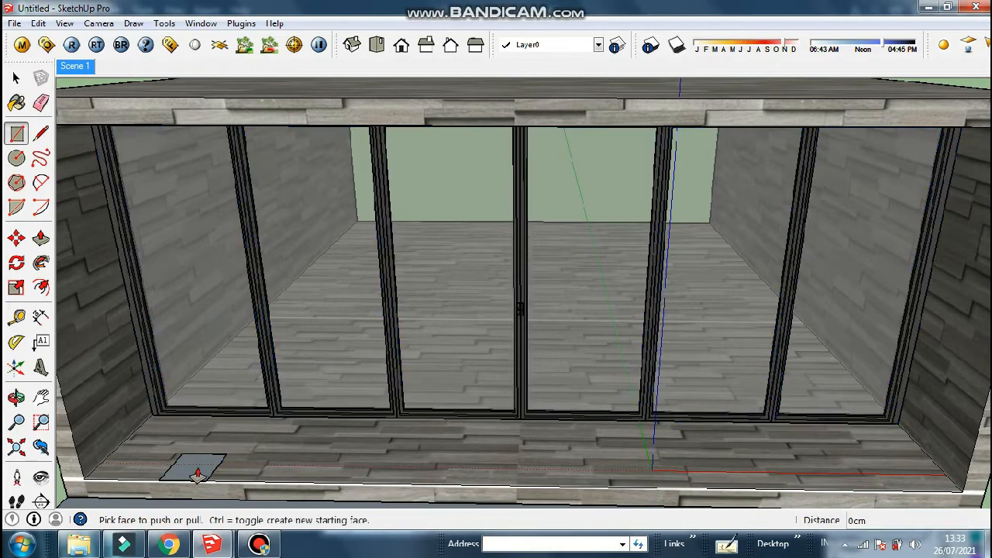
click(158, 368)
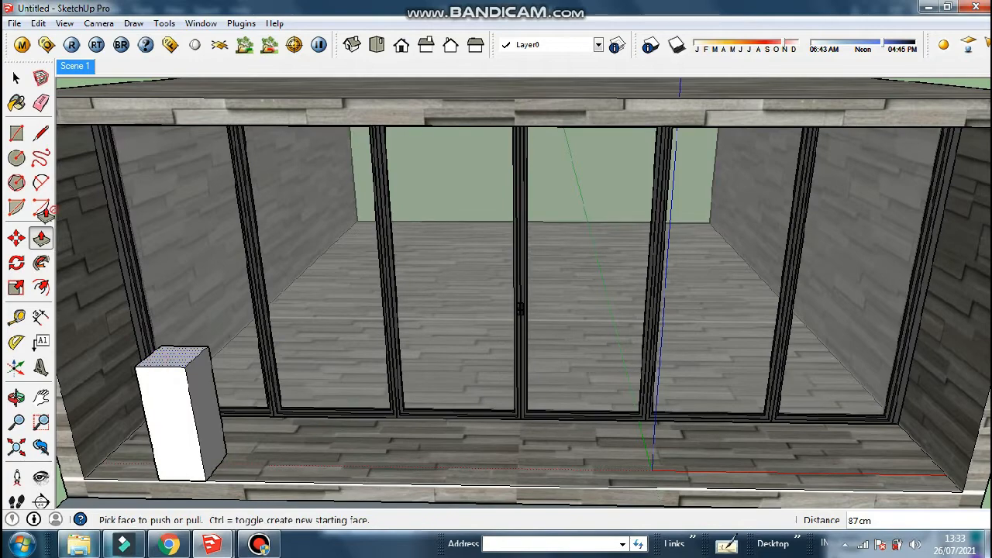
key(space)
triple_click(164, 394)
right_click(166, 394)
click(268, 261)
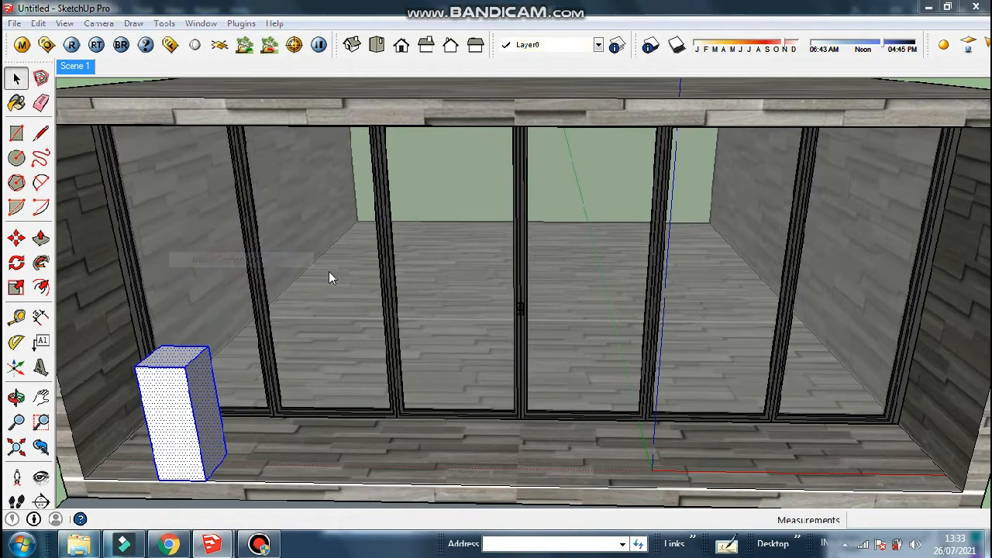
text(hj)
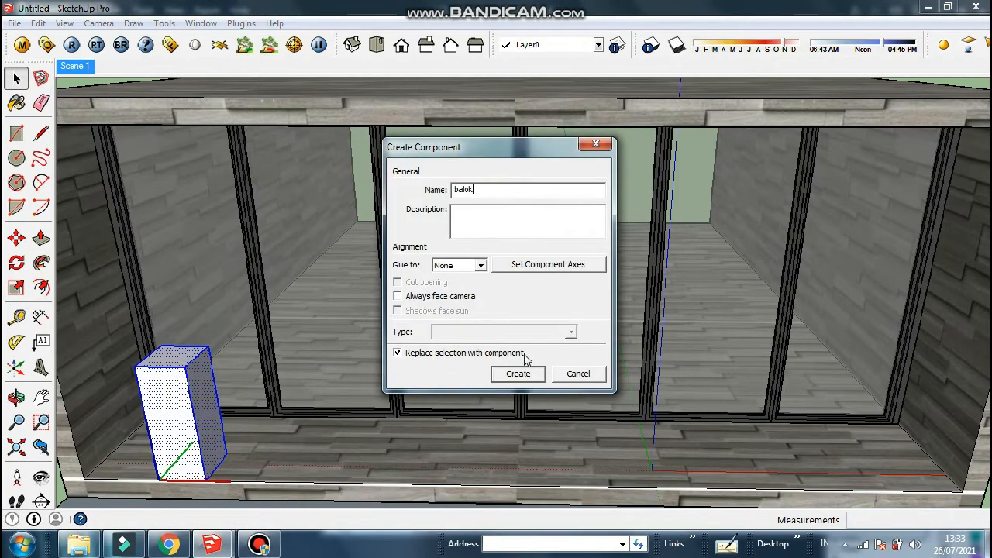
click(519, 373)
Copy the pedestal twice to make three boxes across the door front
key(m)
key(ctrl)
click(160, 478)
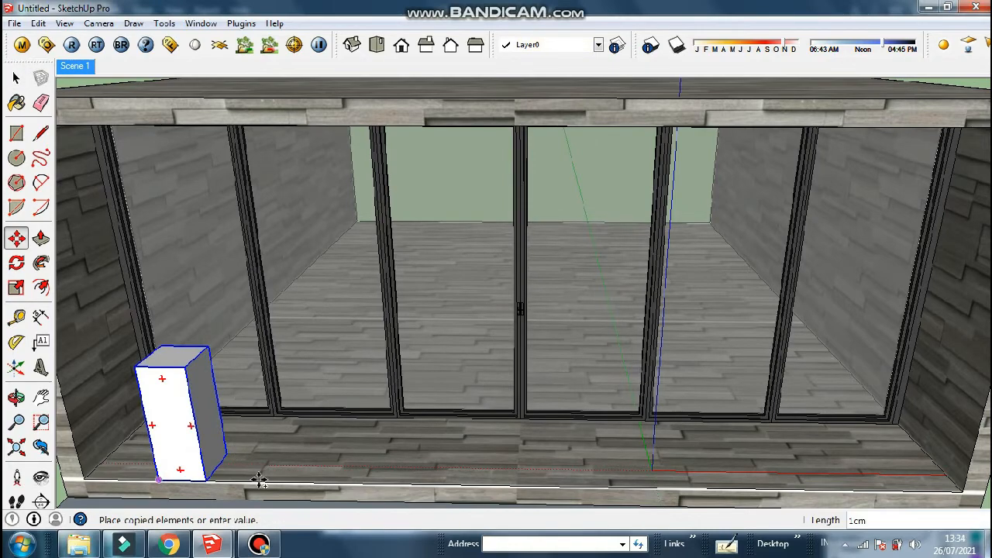
click(434, 482)
key(ctrl)
click(431, 484)
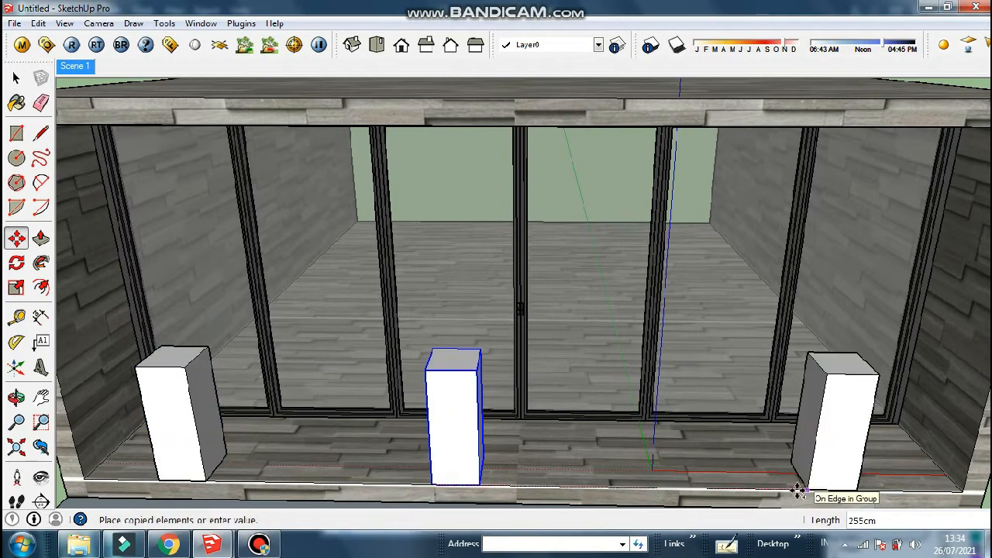
click(723, 488)
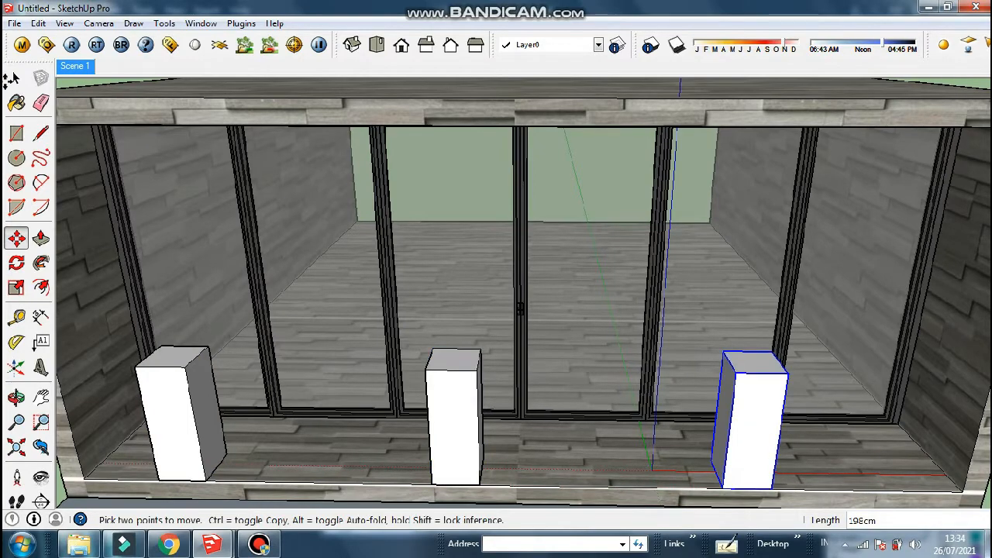
Shift the left pedestal slightly to the left
click(11, 78)
click(183, 403)
key(m)
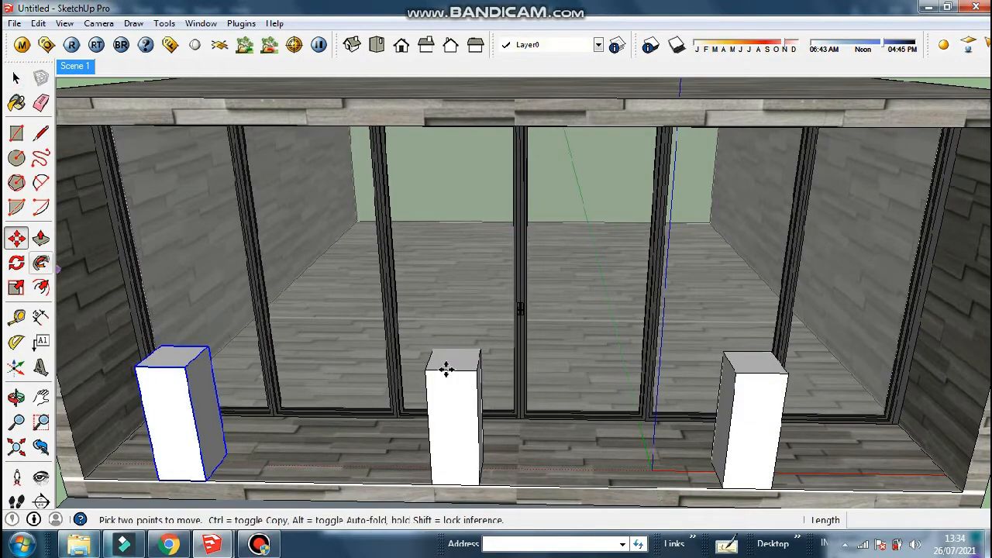
click(435, 369)
click(427, 369)
Paint the pedestal component red Color_A01 from the Colors library
click(15, 79)
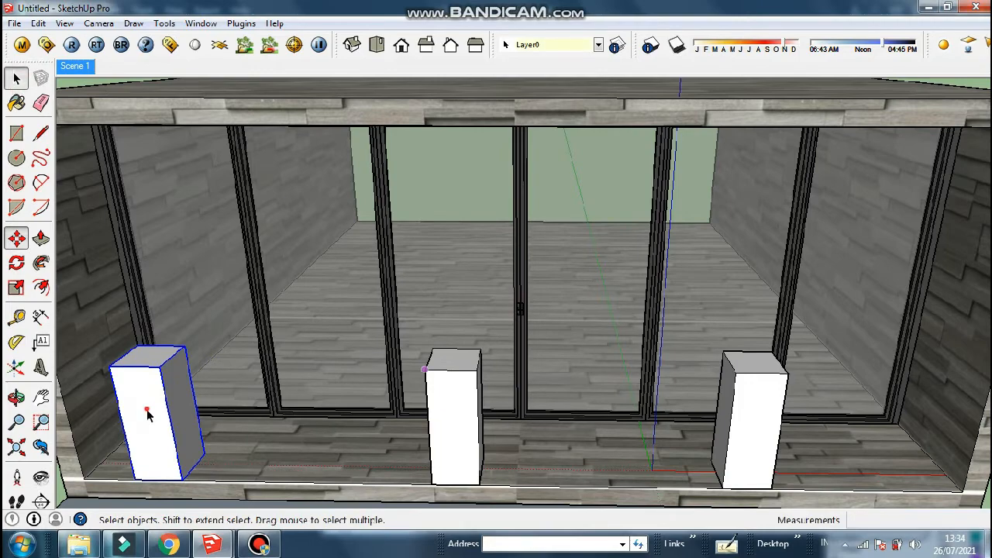
triple_click(148, 414)
click(16, 104)
click(963, 211)
click(900, 287)
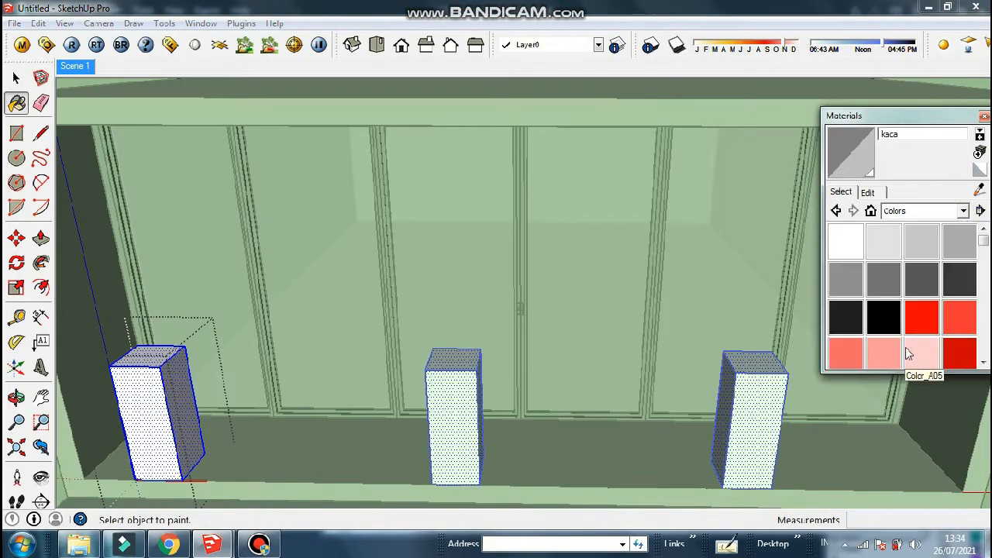
click(921, 317)
click(161, 405)
click(16, 78)
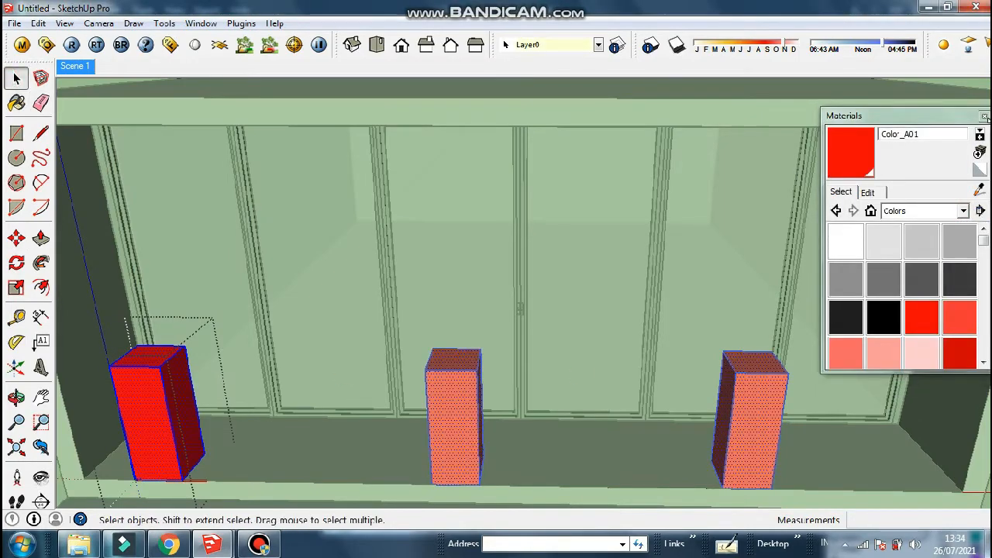
click(984, 116)
Leave component editing and orbit back to the building's front view
scroll(598, 324, down, 3)
middle_drag(598, 324, 591, 211)
scroll(592, 211, down, 1)
click(926, 255)
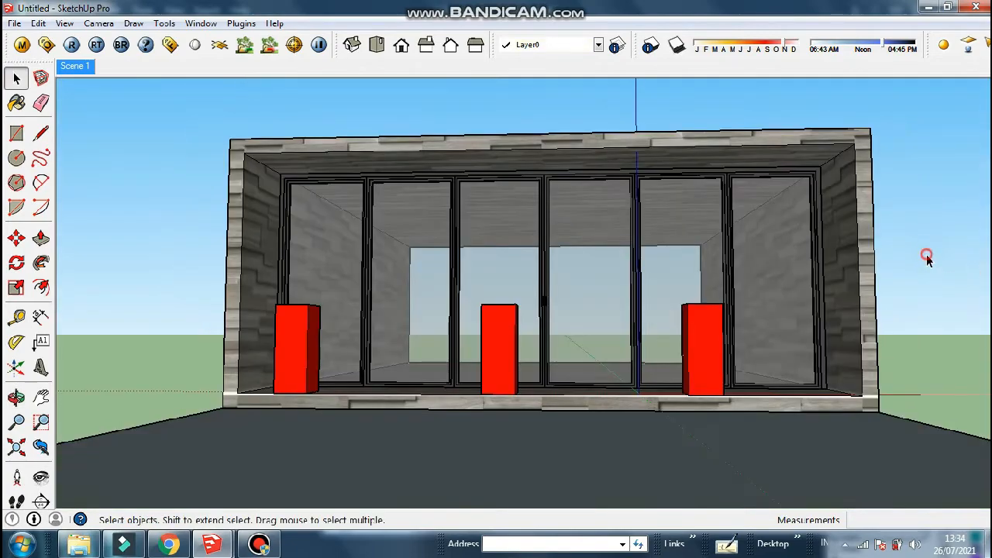
middle_drag(555, 261, 487, 302)
scroll(487, 298, up, 3)
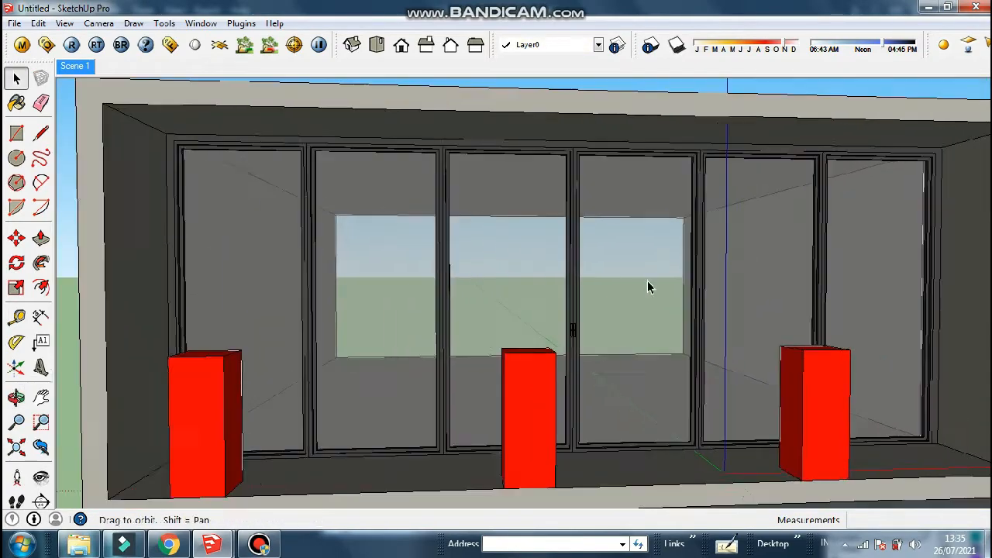
click(41, 368)
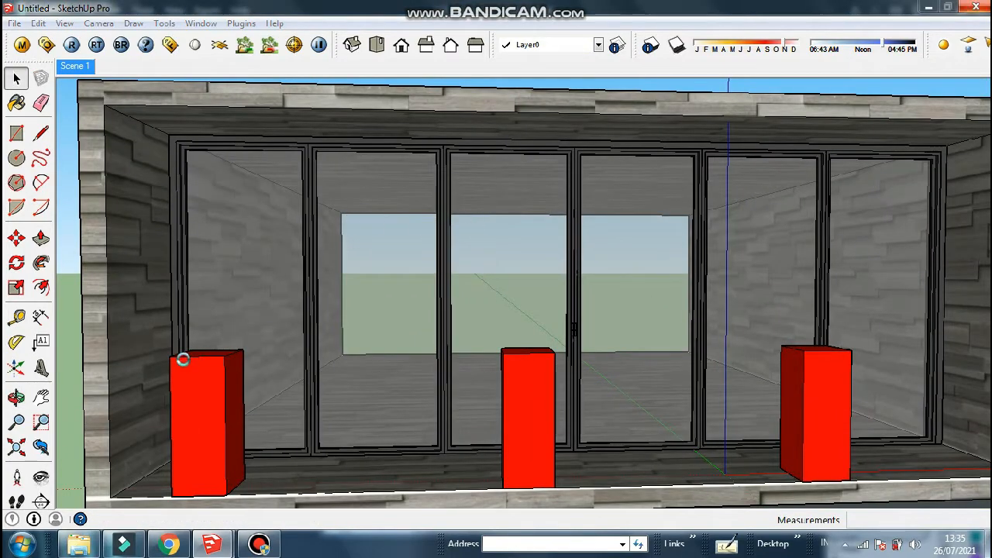
Create a 'kaca cermin' 3D text label and move it to the upper left above the doors
text(kaca cermin)
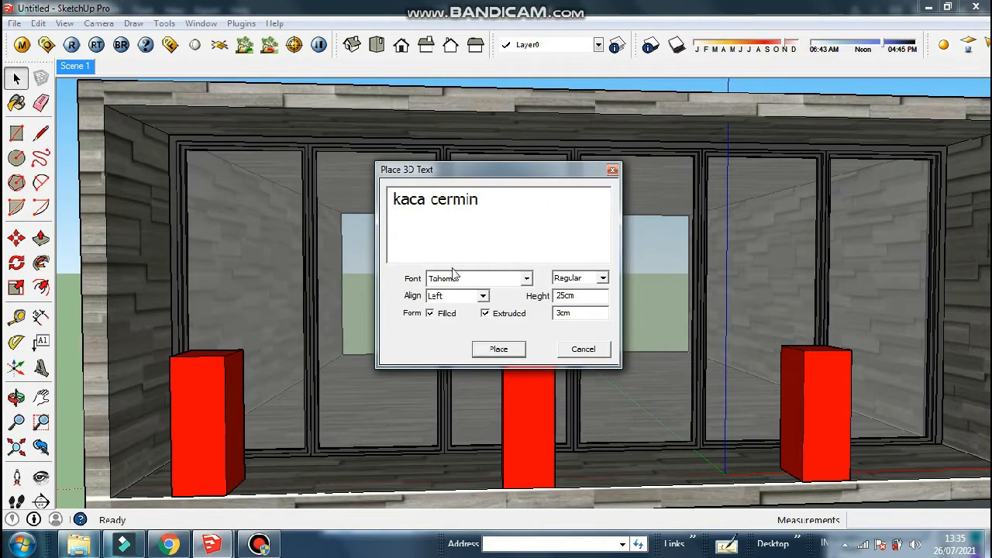
click(498, 349)
click(348, 341)
scroll(278, 302, up, 2)
key(m)
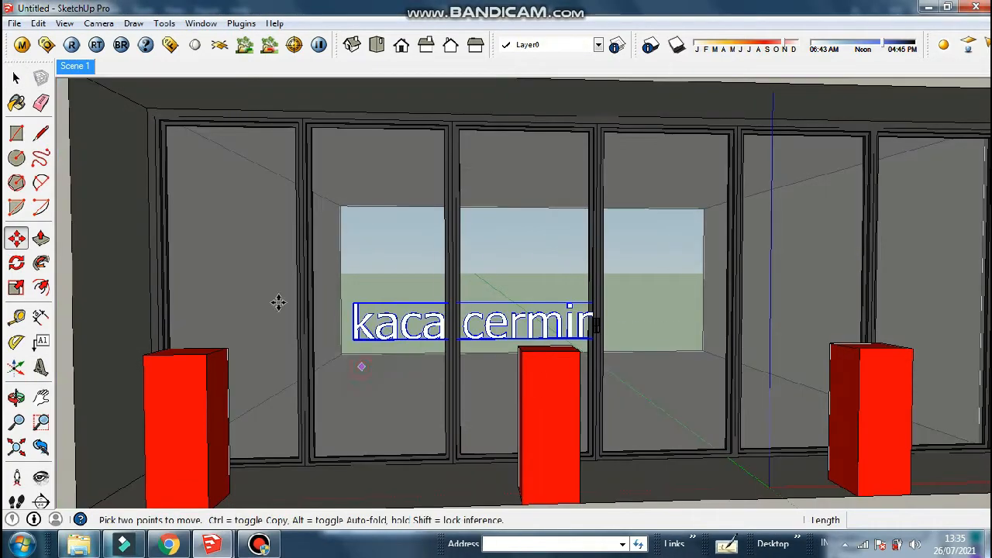
drag(279, 302, 132, 103)
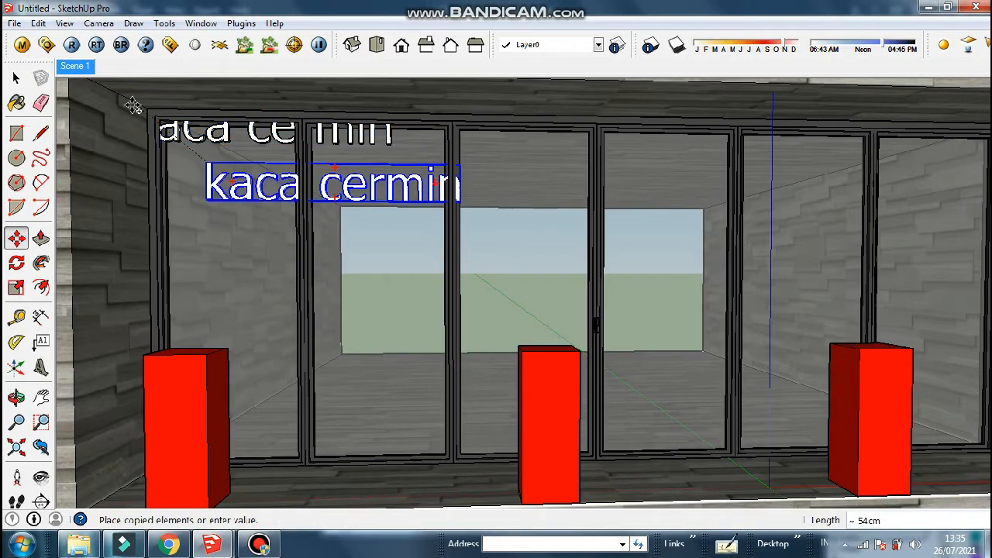
key(space)
click(403, 186)
key(Delete)
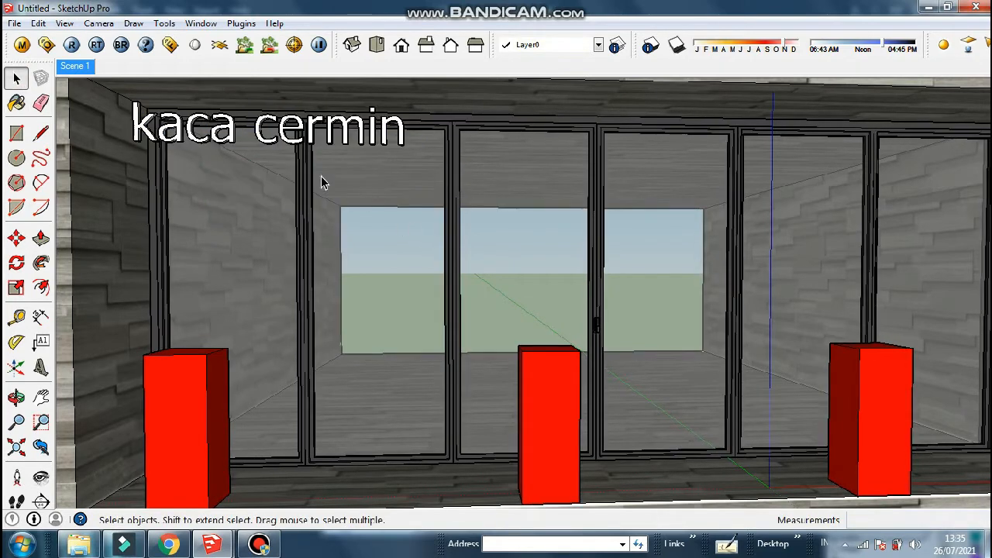
Add a 'kaca biasa' 3D text label and copy it along the top of the doors
click(41, 366)
text(kaca biasa)
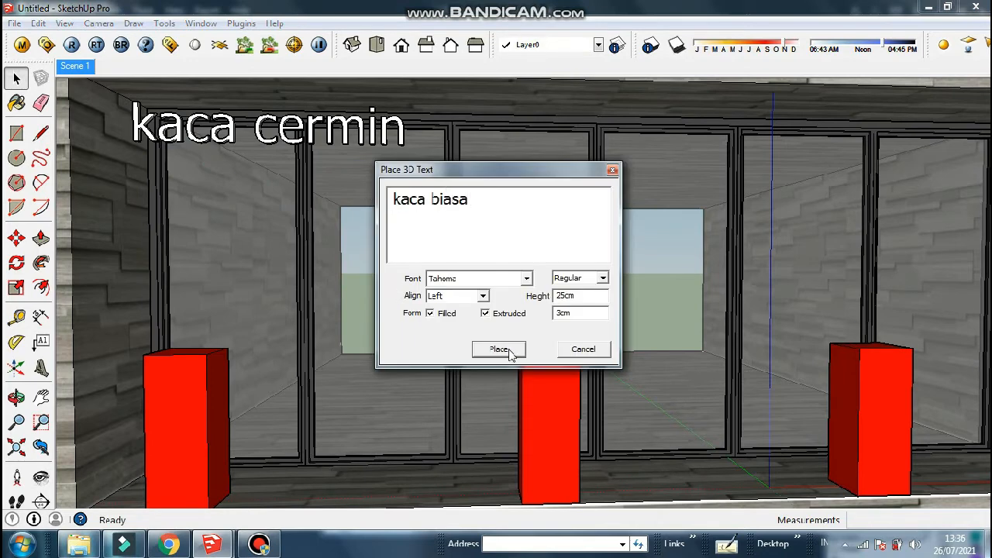
click(499, 350)
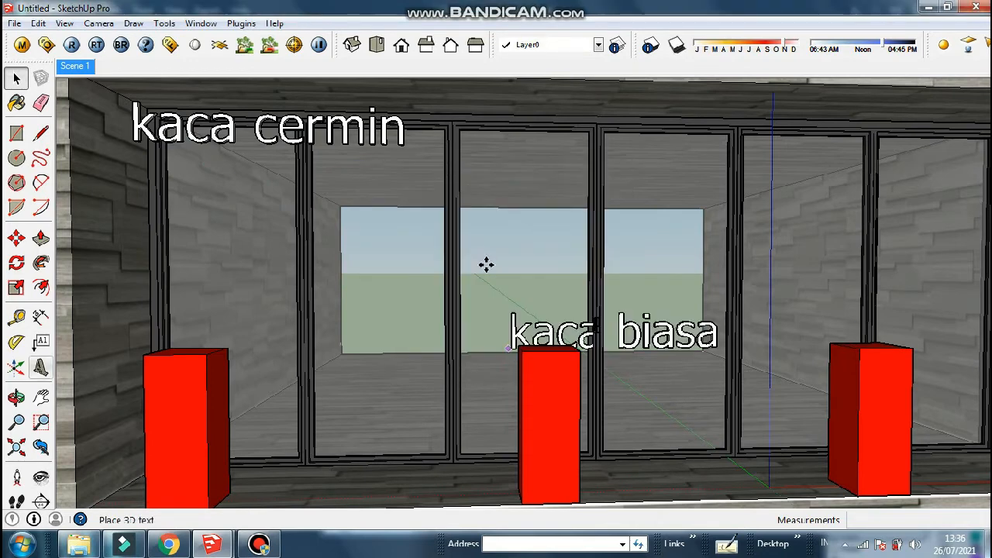
click(519, 275)
key(ctrl)
click(519, 273)
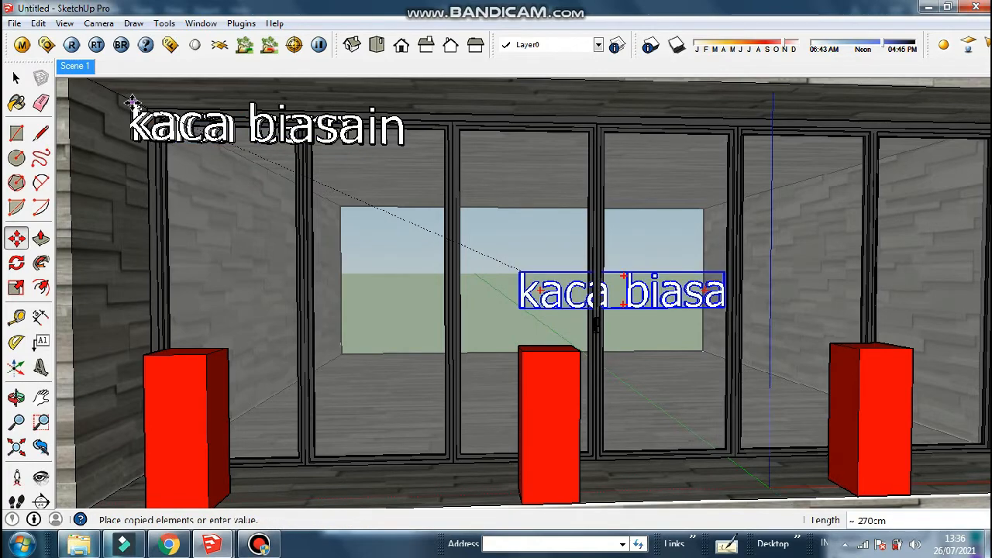
click(133, 104)
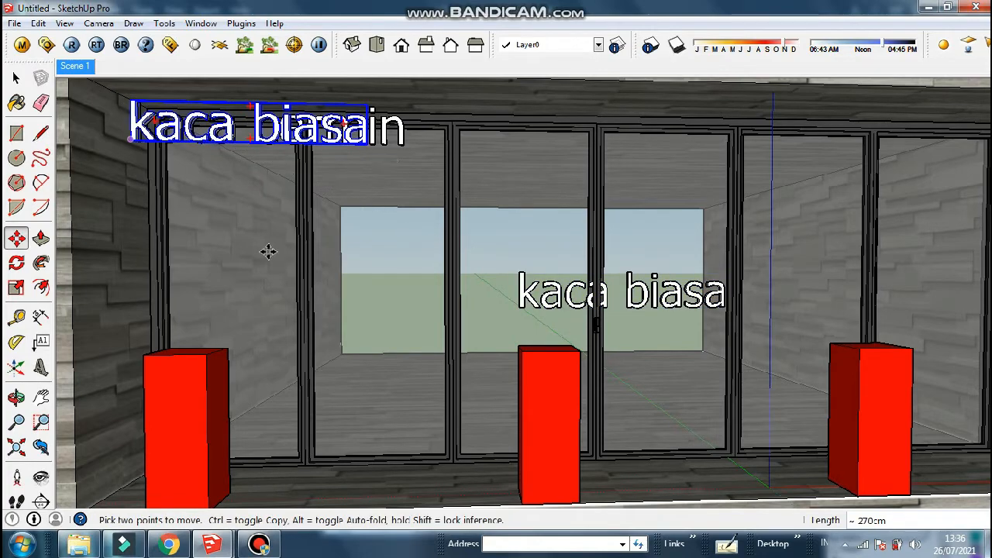
click(888, 107)
key(space)
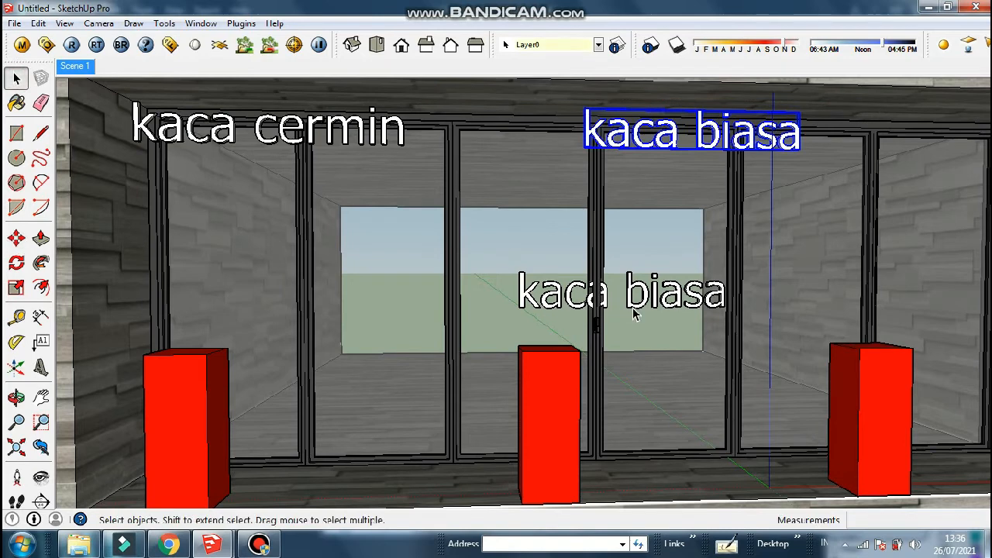
click(636, 306)
key(Delete)
Paint the 'kaca biasa' lettering red
double_click(664, 149)
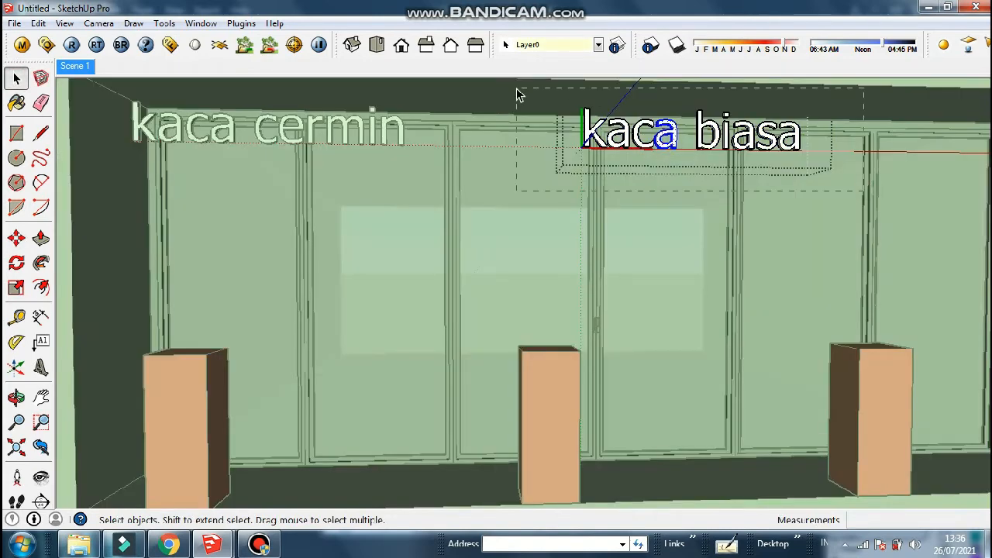
drag(864, 191, 517, 88)
click(17, 102)
click(922, 317)
click(737, 145)
click(16, 78)
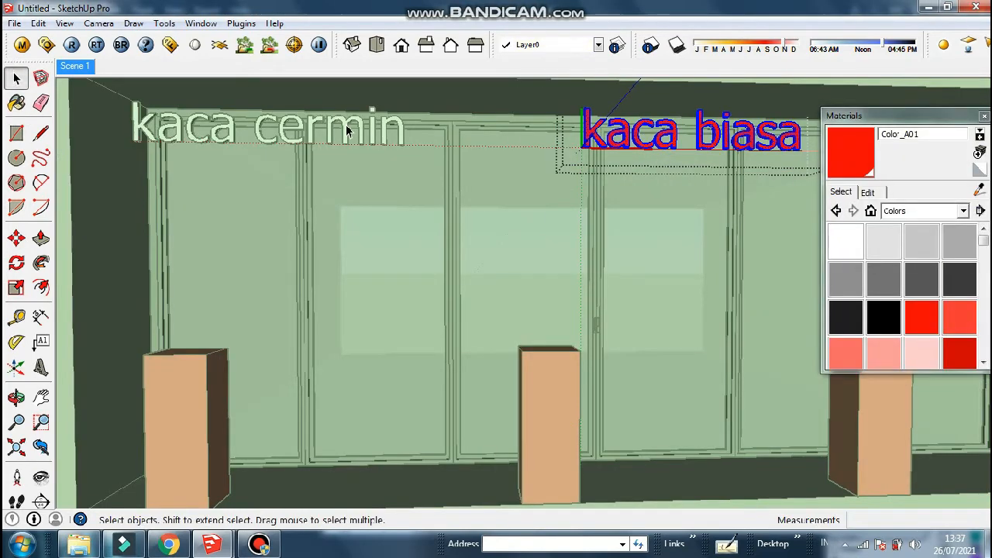
Paint the 'kaca cermin' lettering red
triple_click(347, 130)
drag(450, 176, 104, 92)
click(921, 317)
click(191, 124)
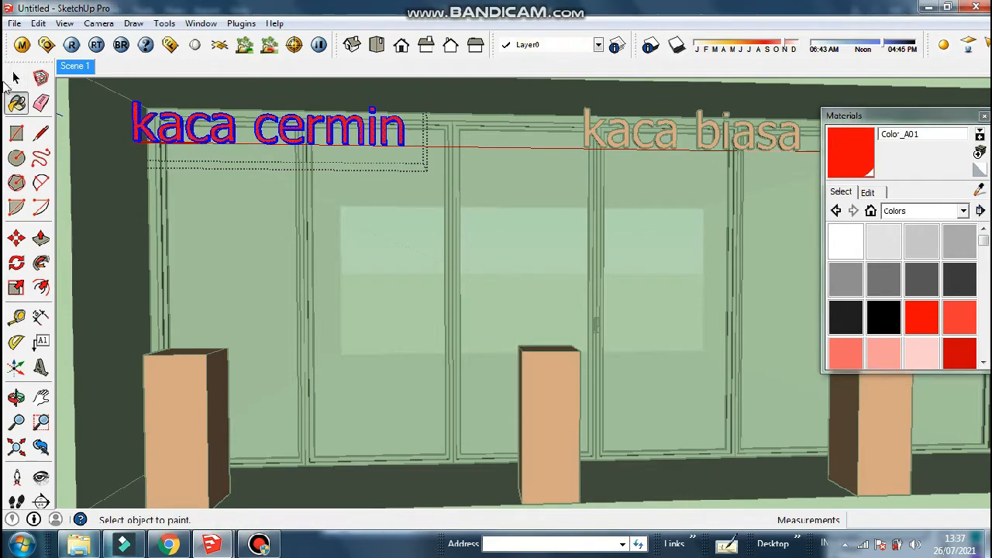
click(15, 78)
scroll(496, 201, down, 5)
click(910, 195)
scroll(613, 167, up, 2)
middle_drag(507, 193, 286, 186)
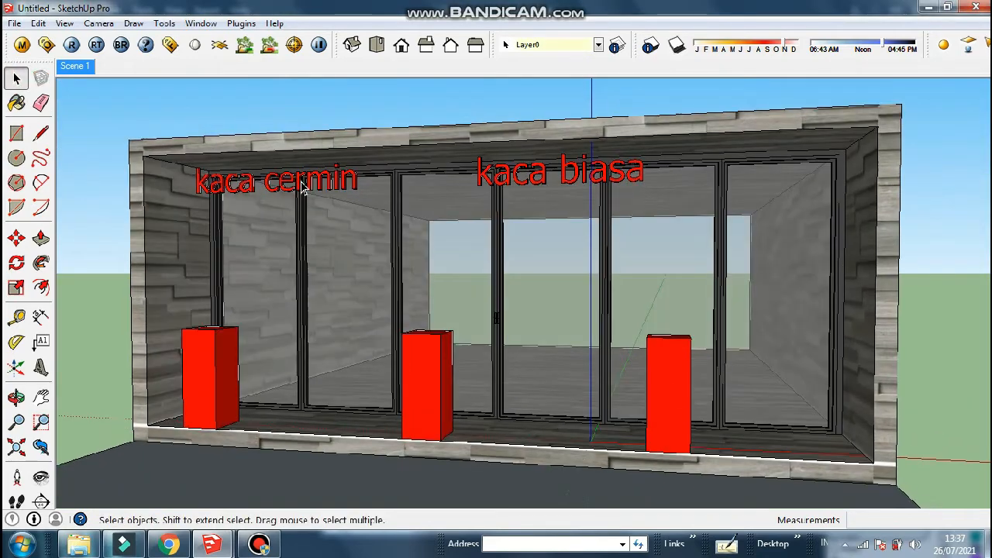
Copy the 'kaca cermin' label to the right end above the doors
click(303, 188)
key(m)
click(422, 149)
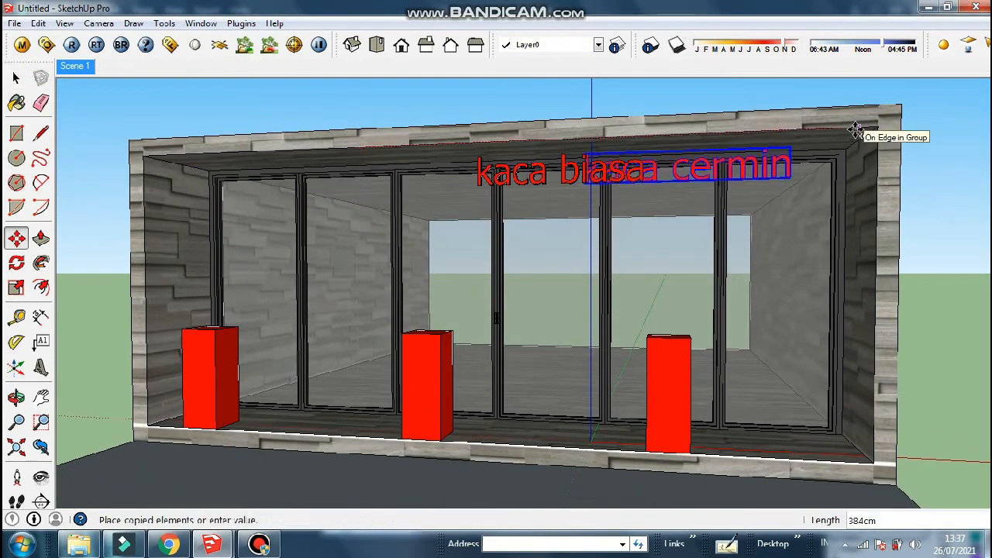
key(ctrl)
click(879, 129)
click(731, 134)
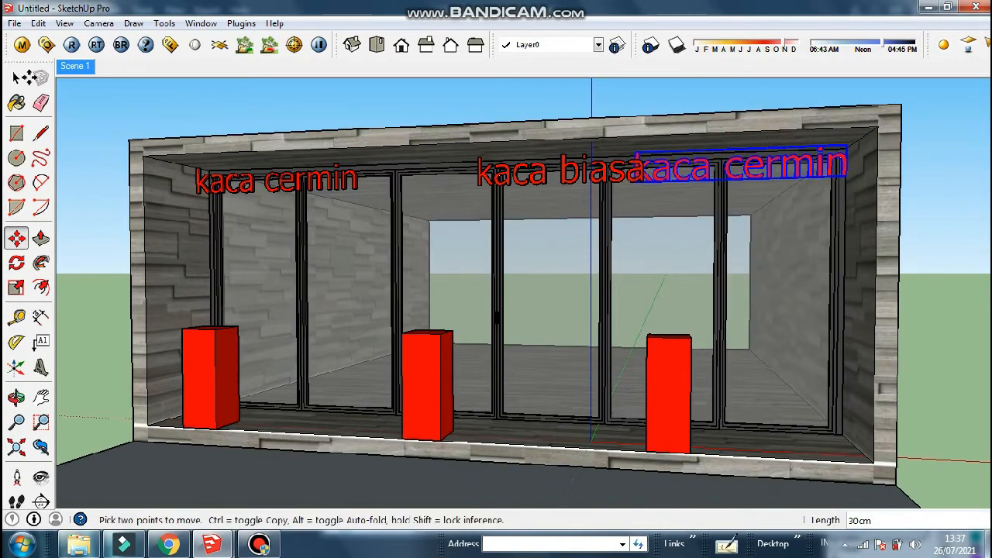
click(76, 71)
Centre the 'kaca biasa' label over the middle doors
key(space)
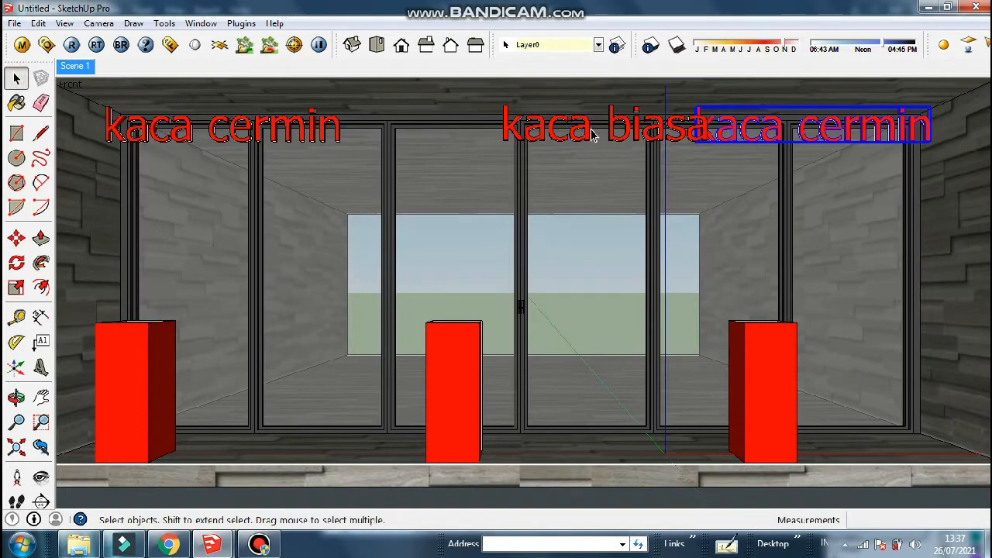
click(591, 136)
key(m)
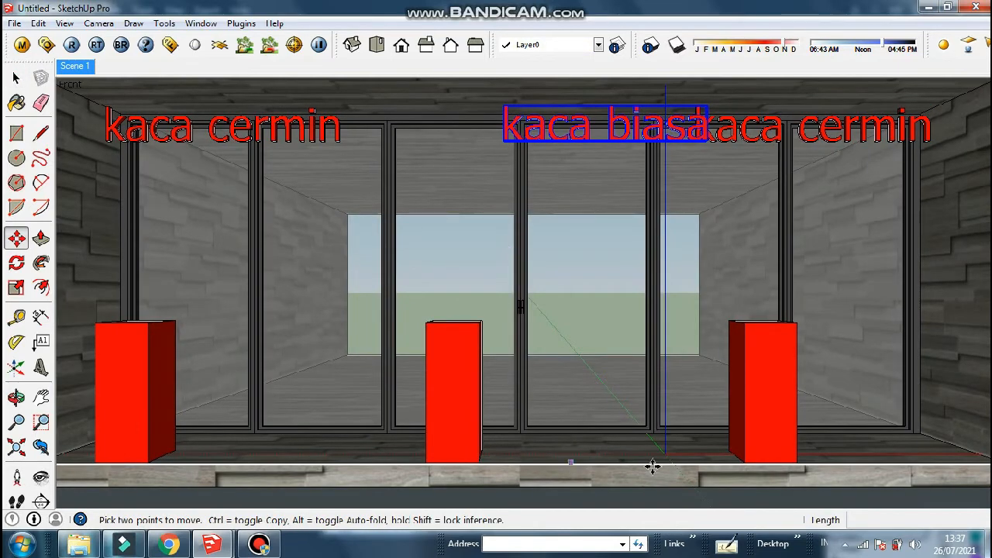
click(580, 469)
click(542, 469)
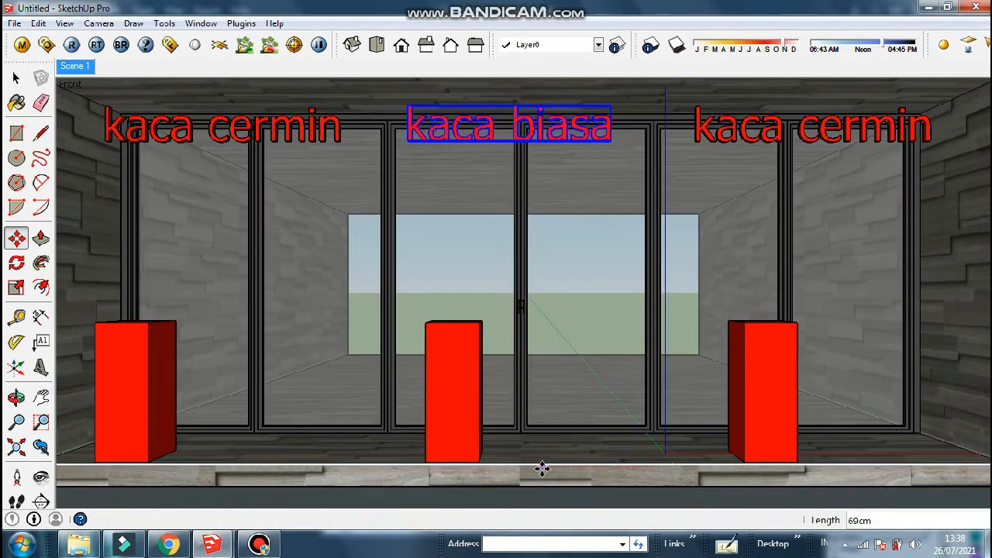
click(16, 78)
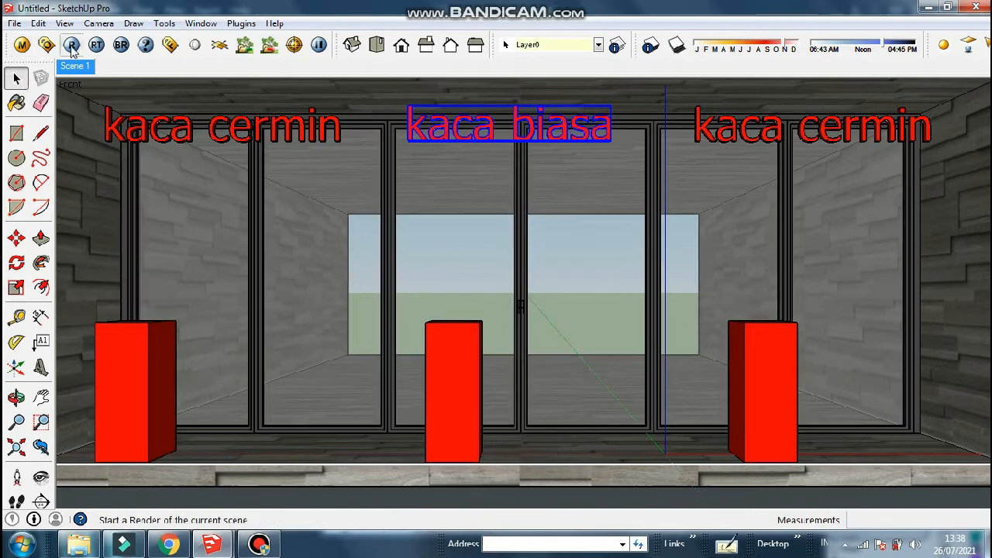
Render the front view with V-Ray, showing the red pedestals and labels
click(71, 45)
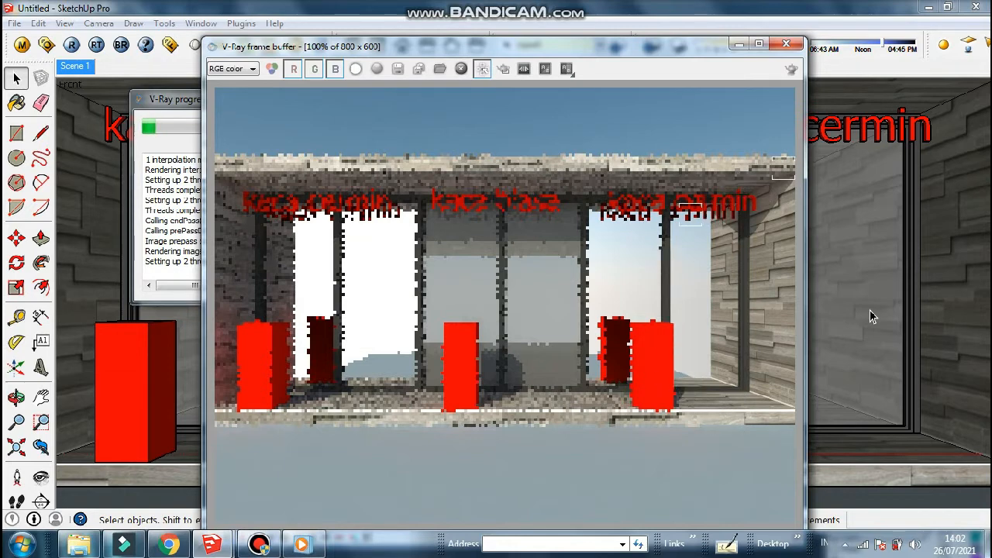
click(870, 316)
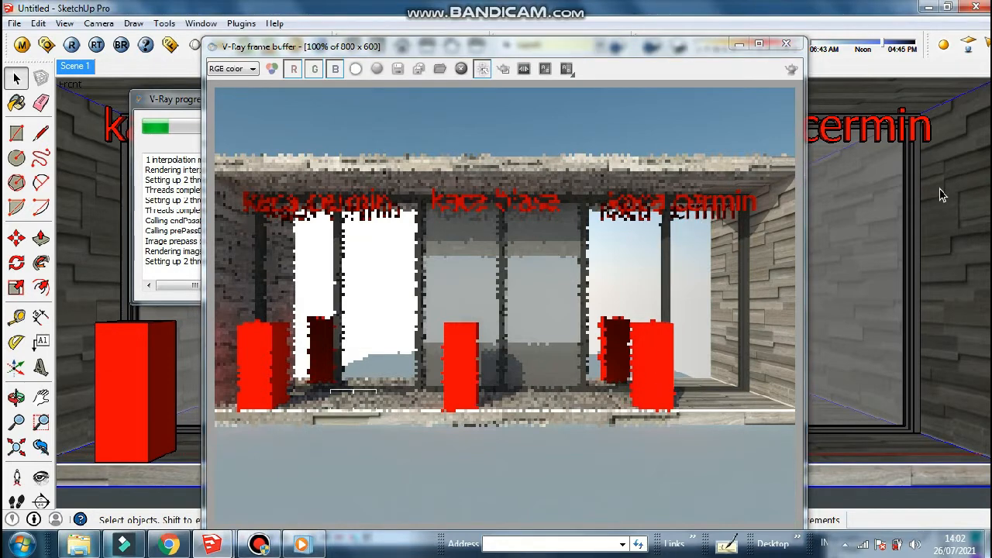